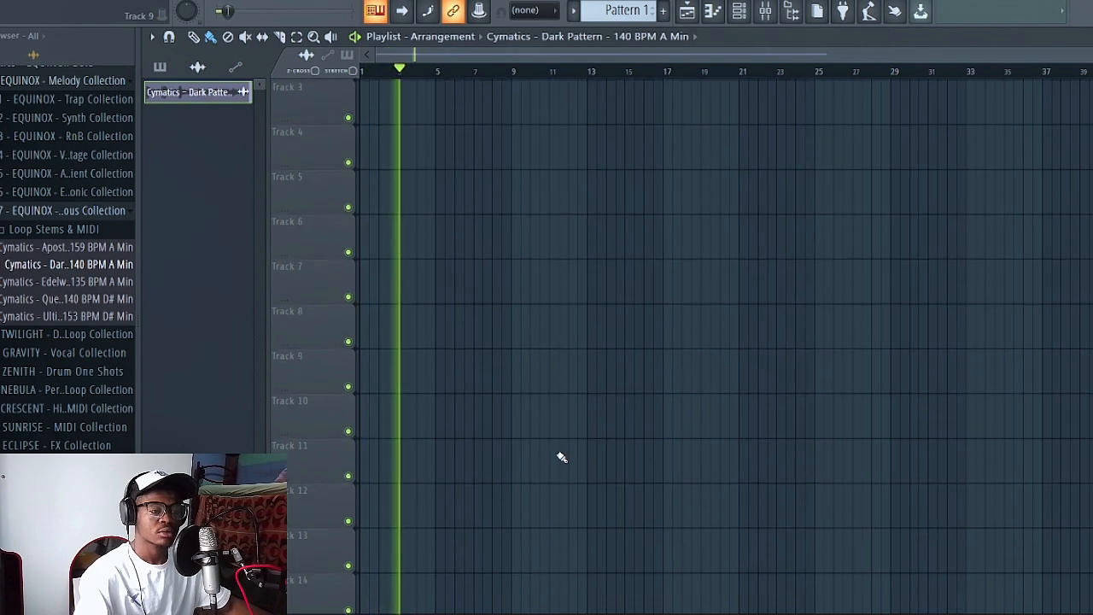
- Create an automation clip for the volume fader of mixer Insert 2
key("space")
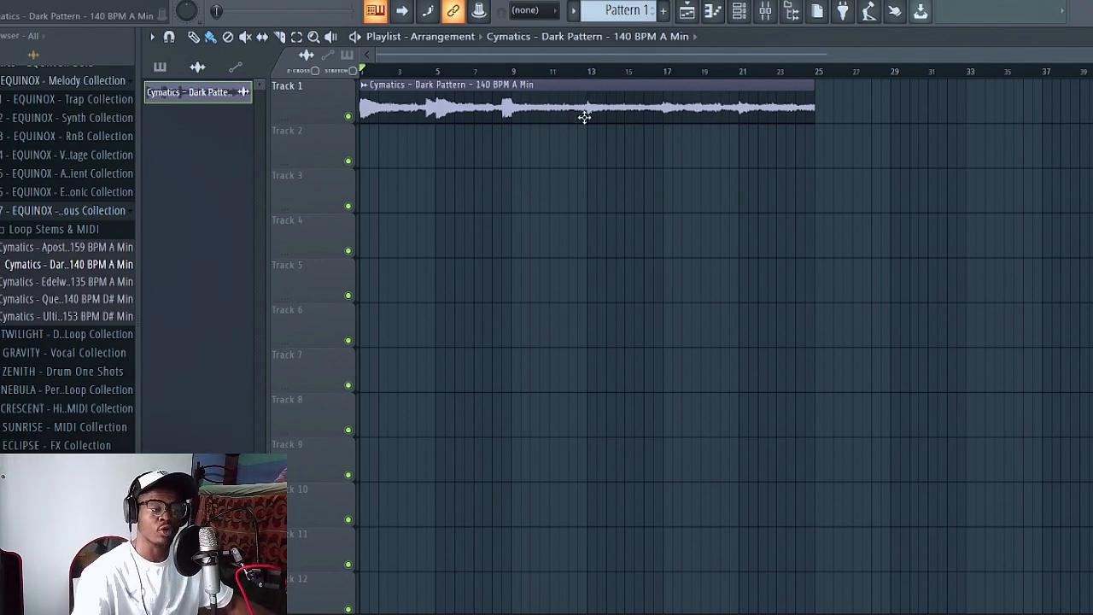
left_click(765, 14)
key("space")
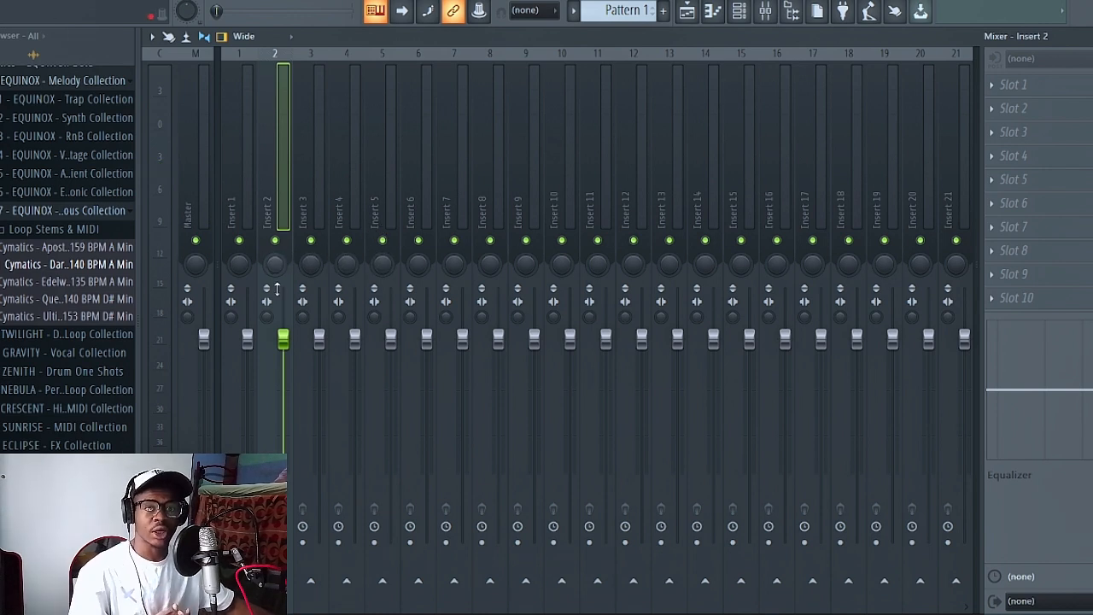
right_click(286, 342)
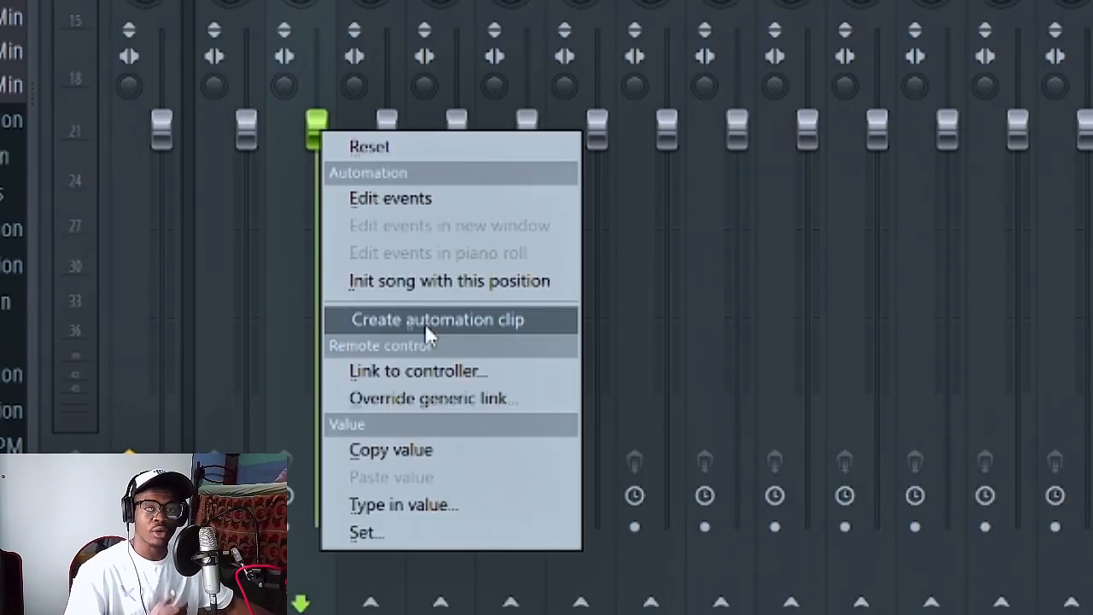
left_click(425, 324)
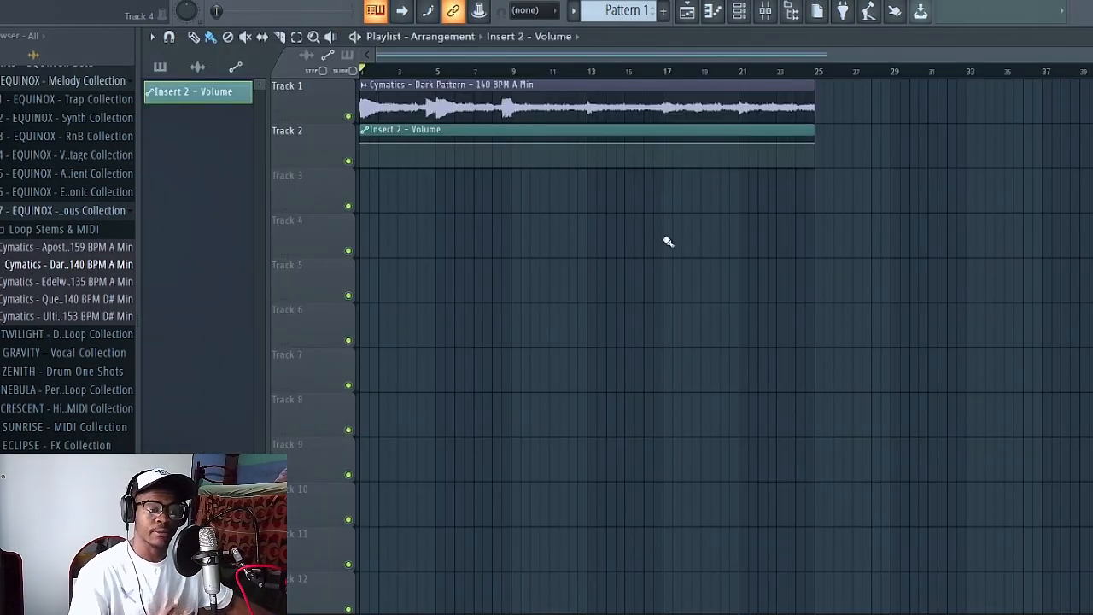
- Shape the Insert 2 volume automation to fade from bar 17 to zero at bar 25, and set playback to about bar 15
right_click(671, 145)
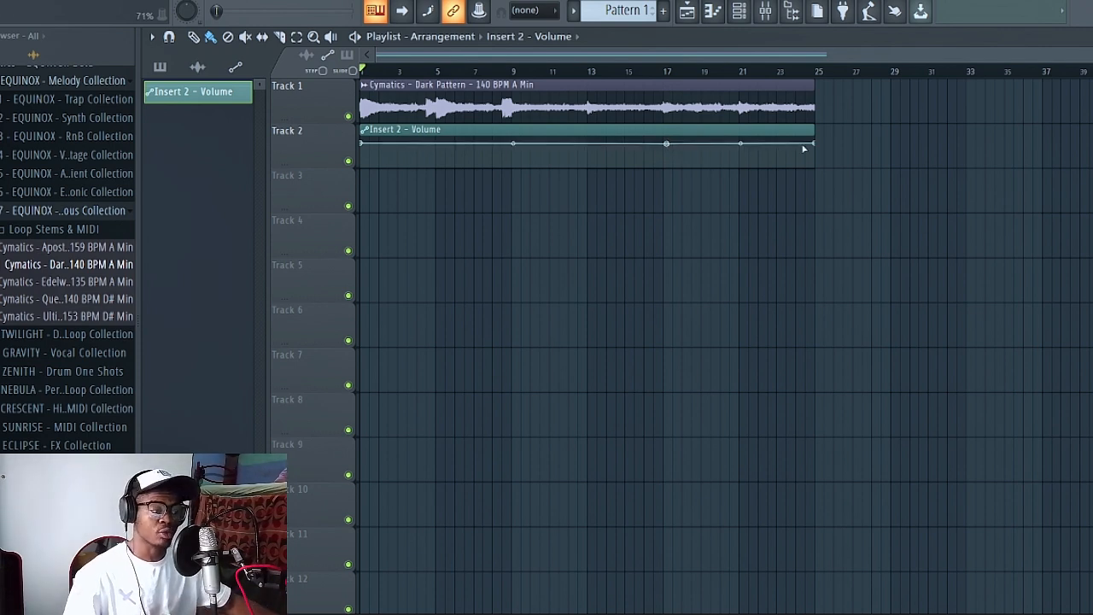
left_click_drag(812, 143, 809, 189)
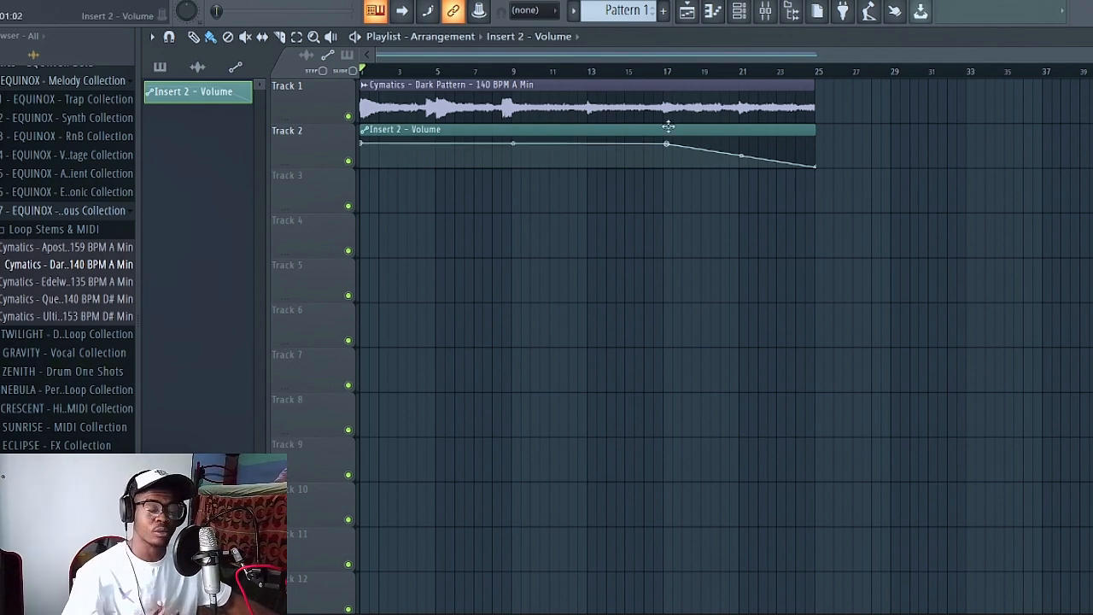
left_click(635, 71)
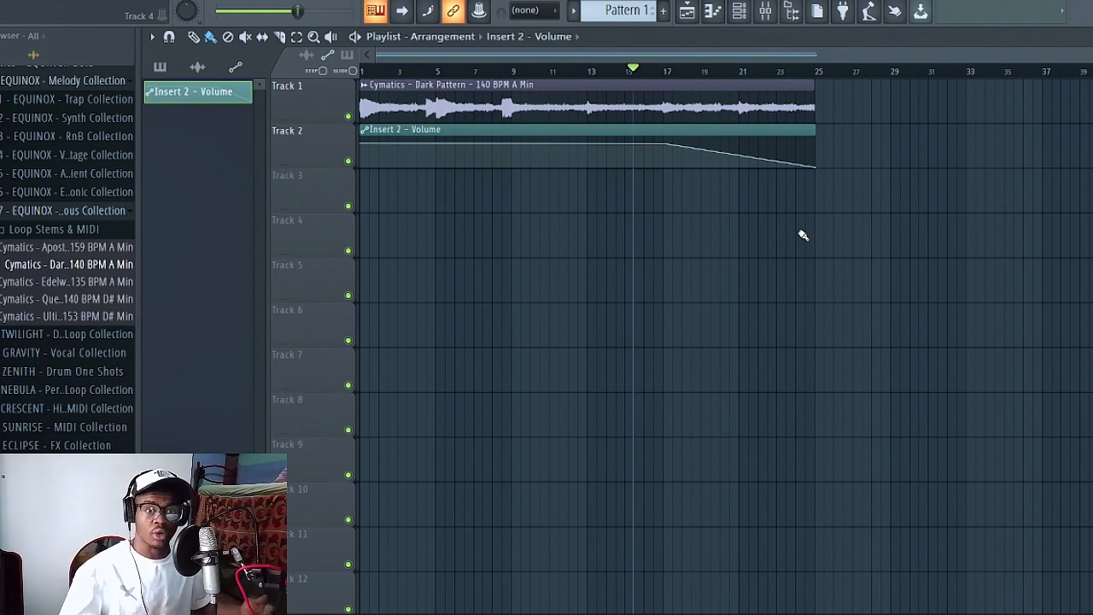
- Load Fruity Reeverb 2 into effect slot 1 of mixer Insert 2
left_click(765, 11)
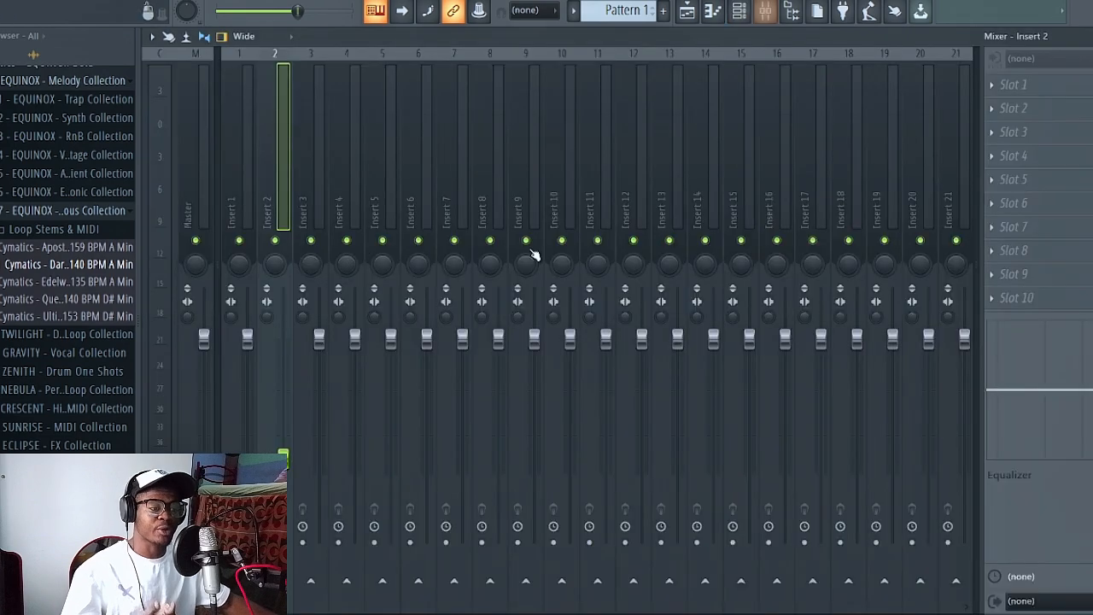
left_click(1028, 86)
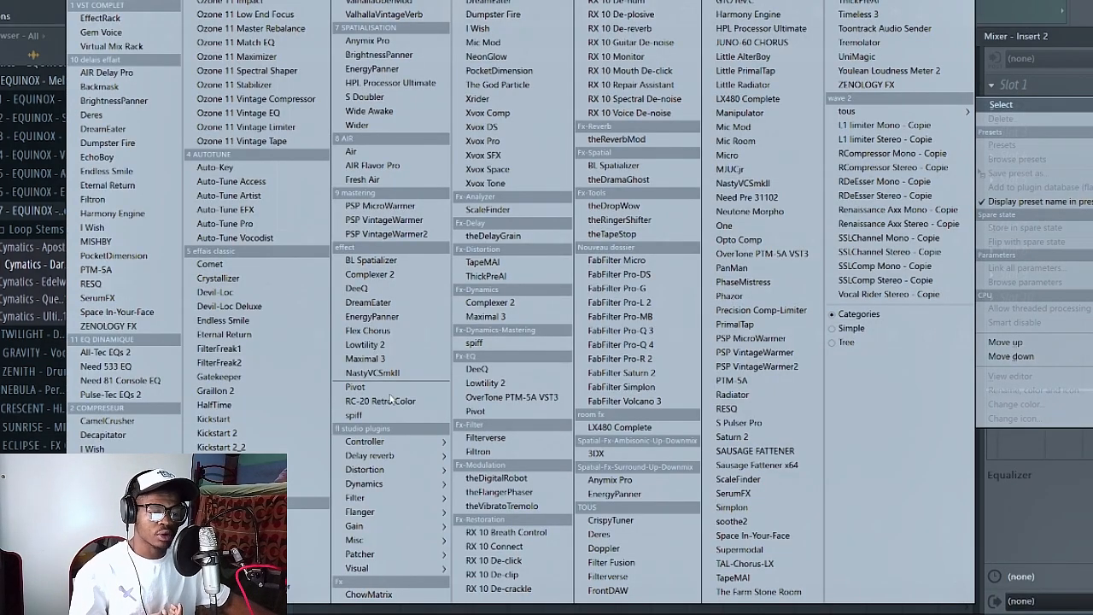
mouse_move(376, 455)
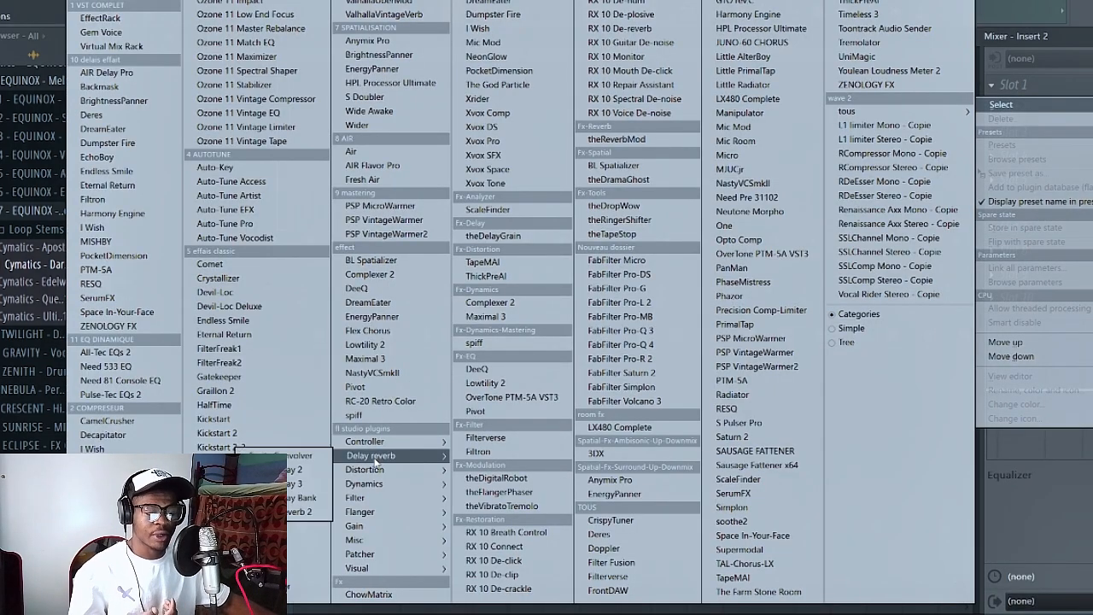
left_click(300, 513)
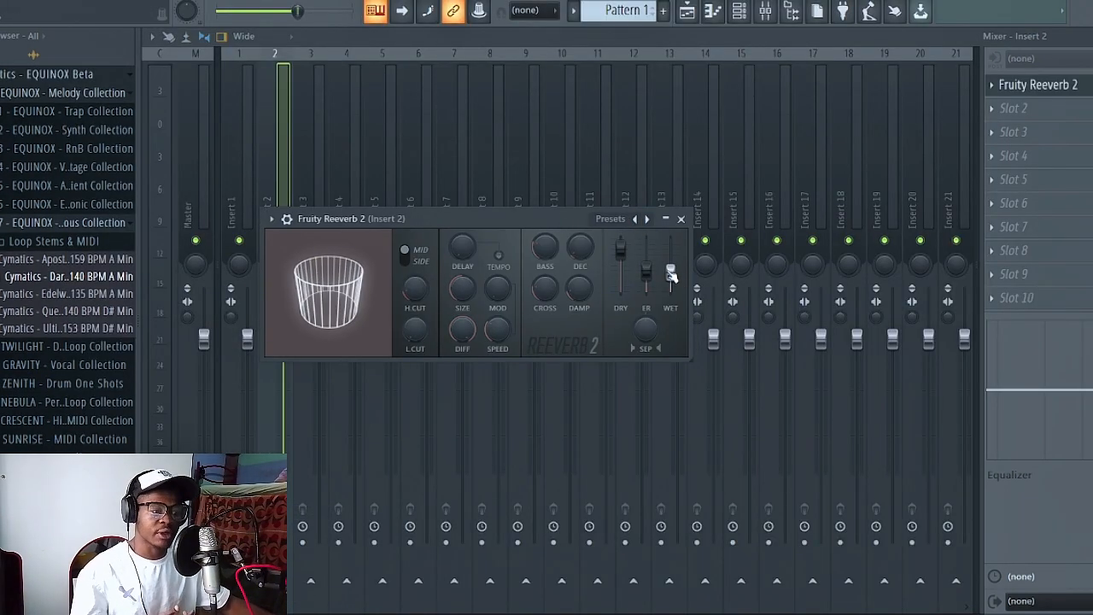
- Create an automation clip for the reverb's wet level and close the plugin window
right_click(670, 273)
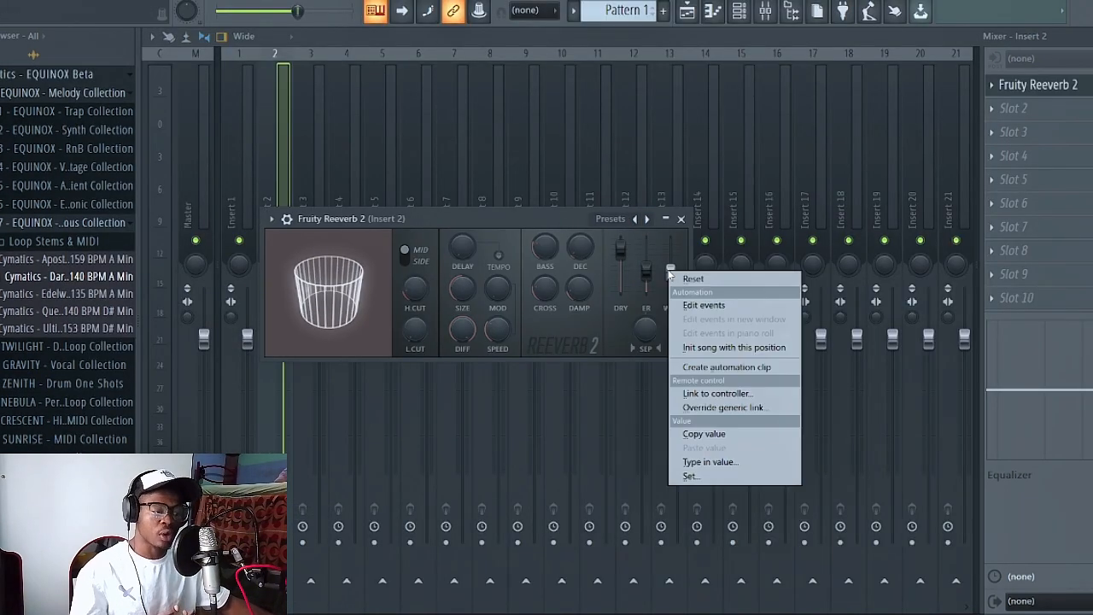
left_click(716, 366)
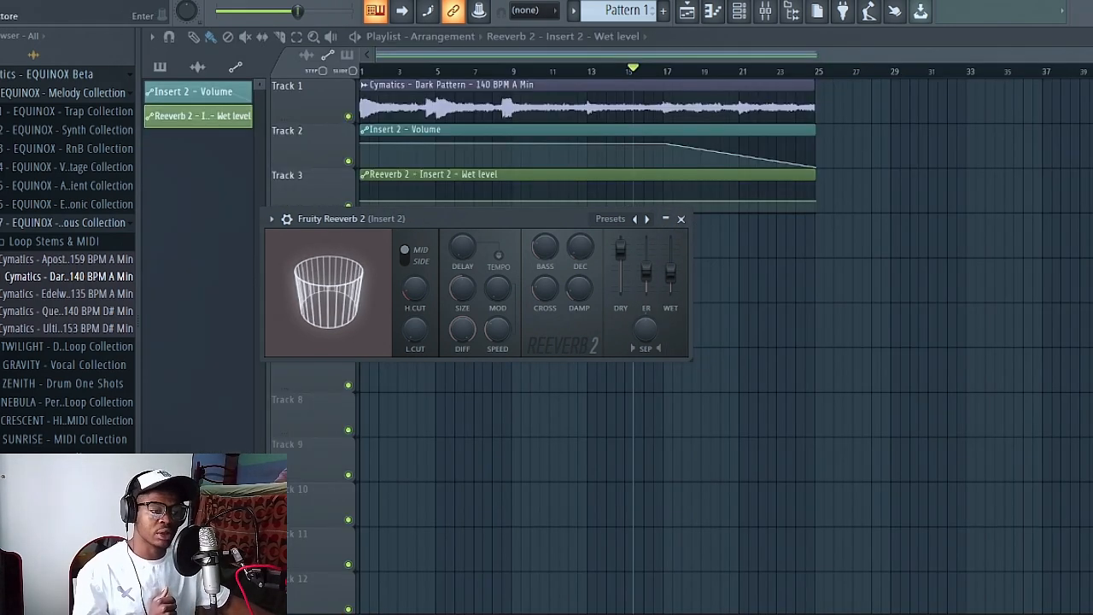
left_click(680, 220)
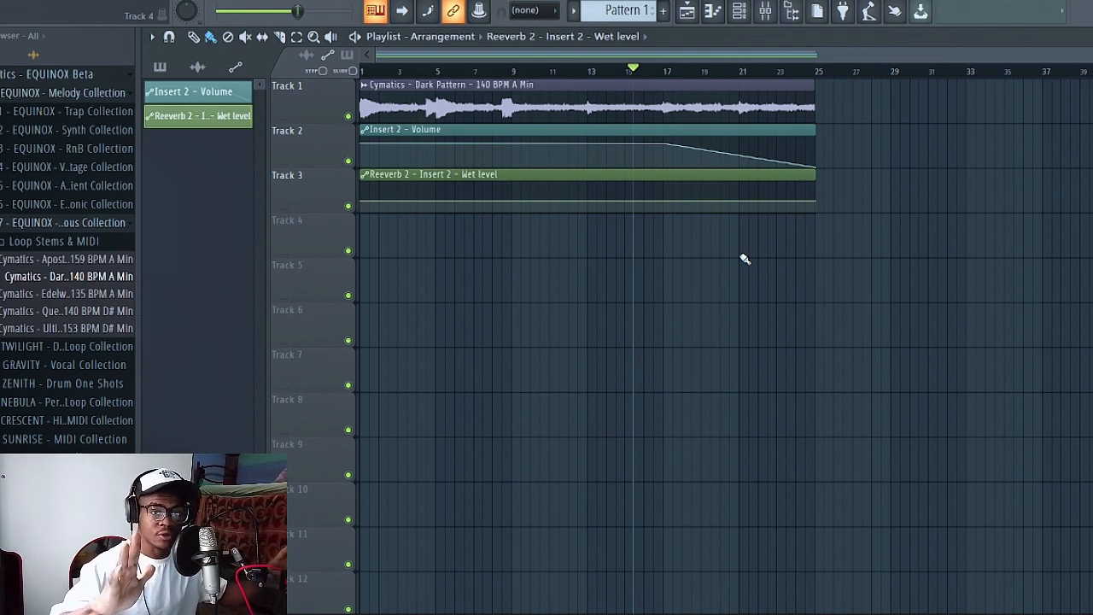
- Shape the wet level automation to rise from bar 11 to a peak at bar 17, and play it back from about bar 10
mouse_move(666, 203)
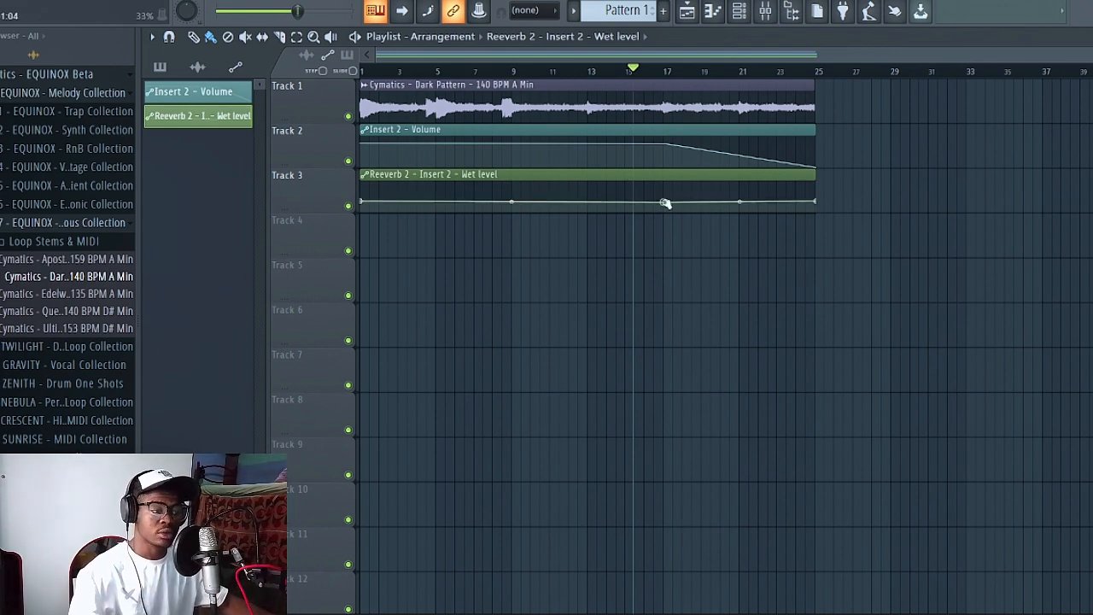
right_click(552, 203)
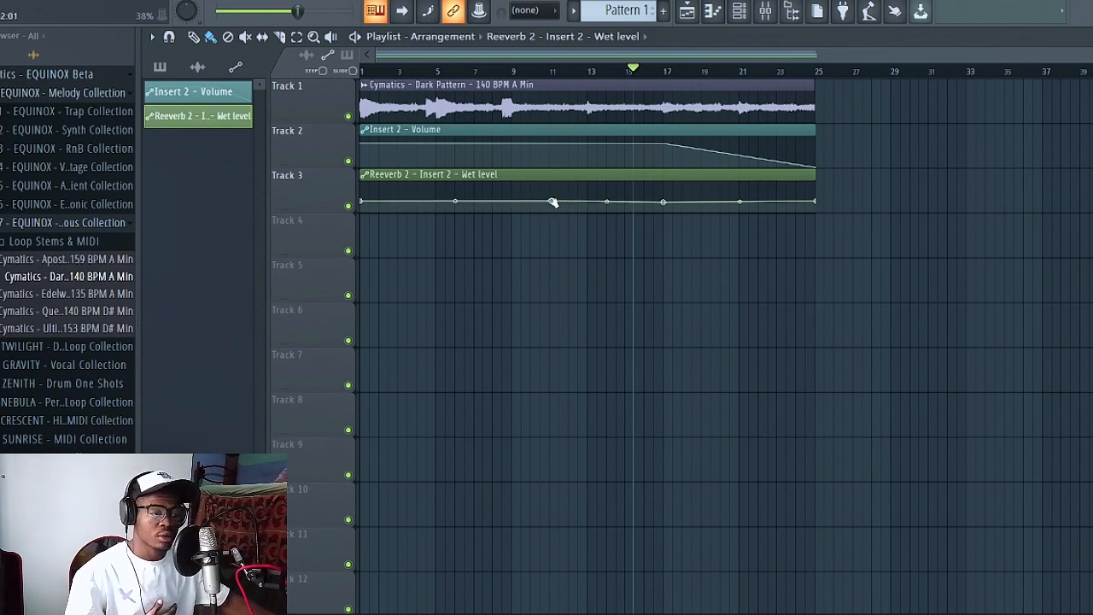
left_click_drag(663, 206, 662, 182)
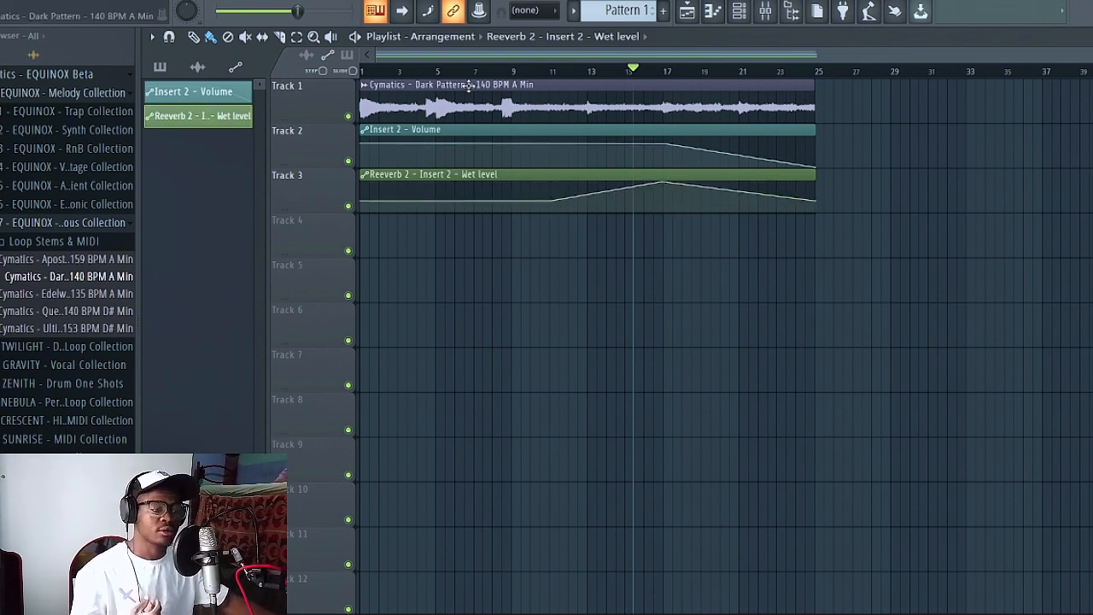
left_click(533, 72)
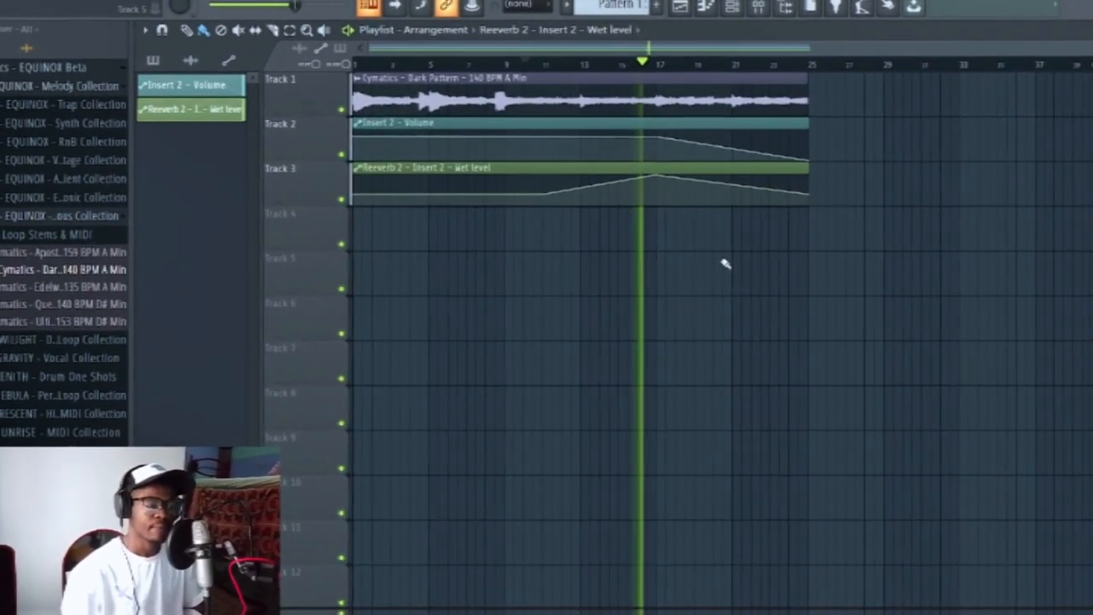
key("space")
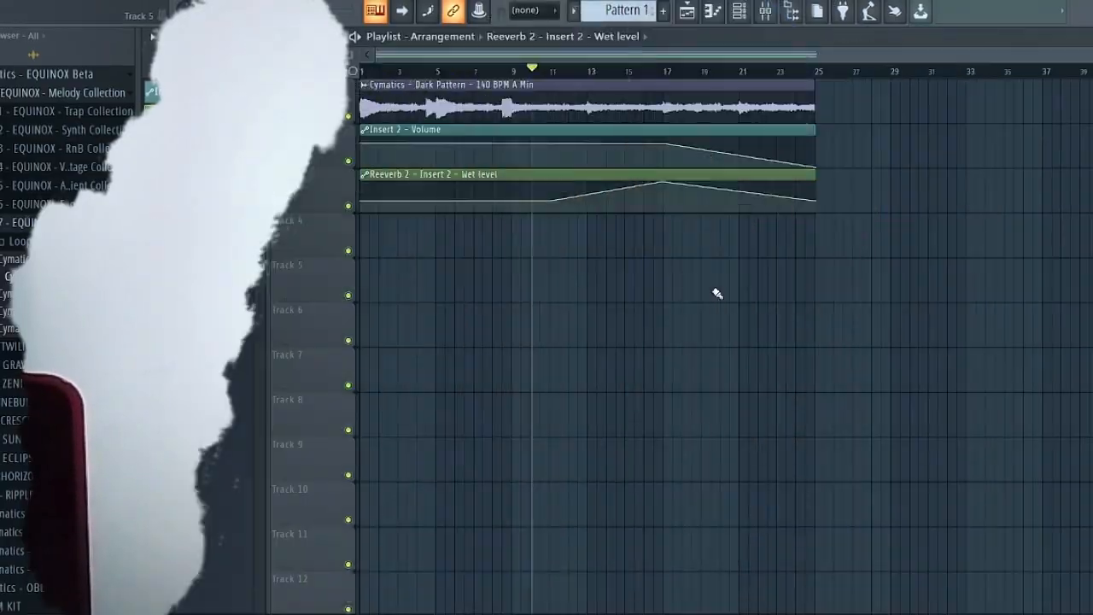
- Load FabFilter Pro-Q 3 into effect slot 3 of mixer Insert 2
key("F9")
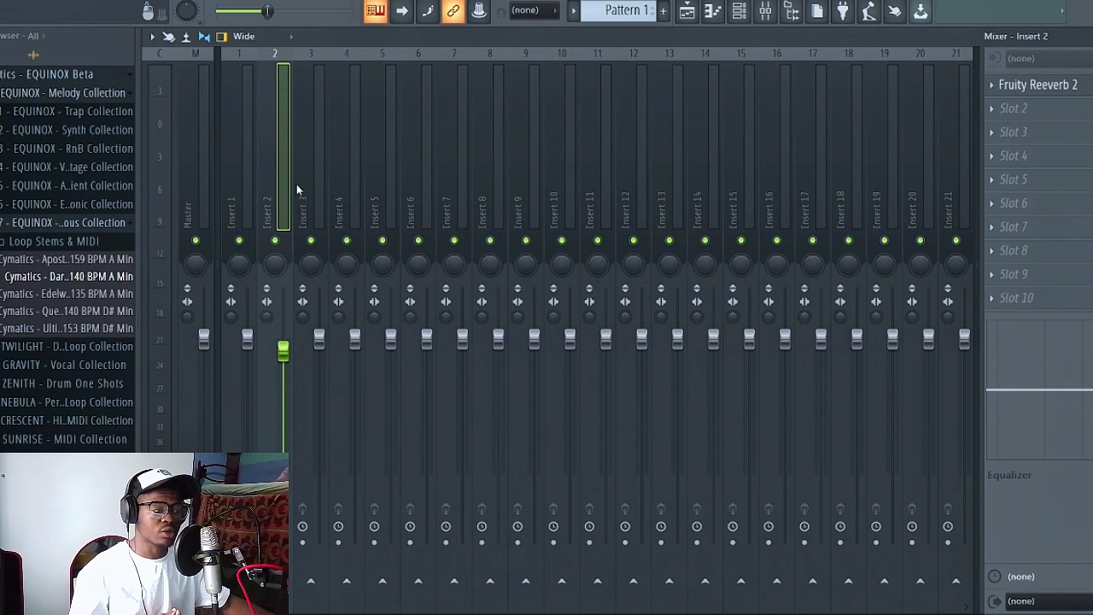
left_click(999, 137)
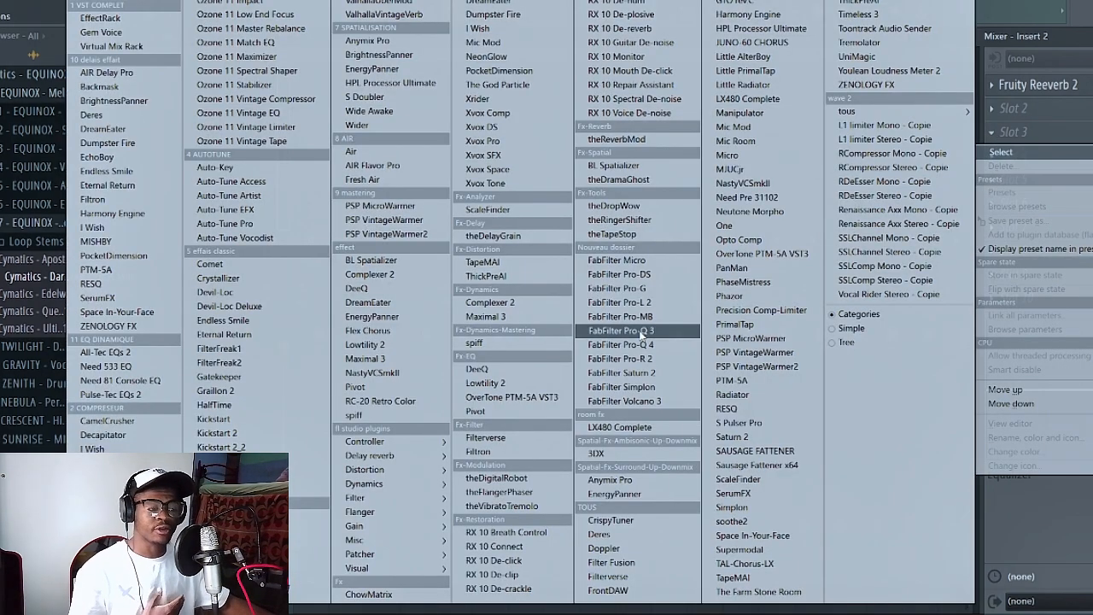
left_click(619, 330)
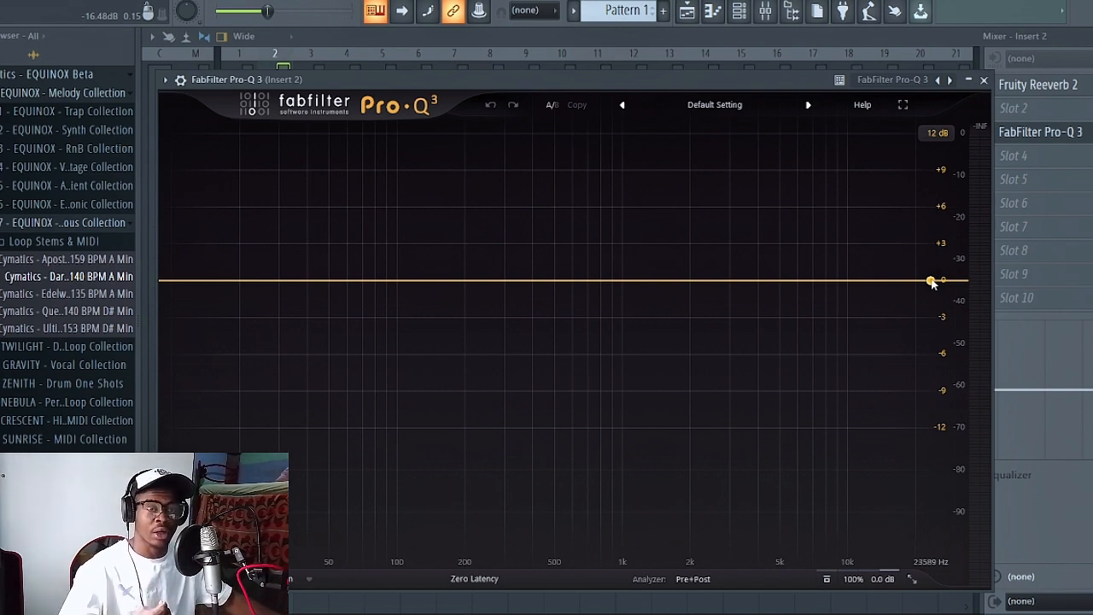
- Add a 48 dB/oct high cut band in Pro-Q 3 and lower its cutoff to about 1 kHz
left_click_drag(930, 282, 848, 305)
scroll(817, 298, "down", 1)
scroll(817, 299, "up", 6)
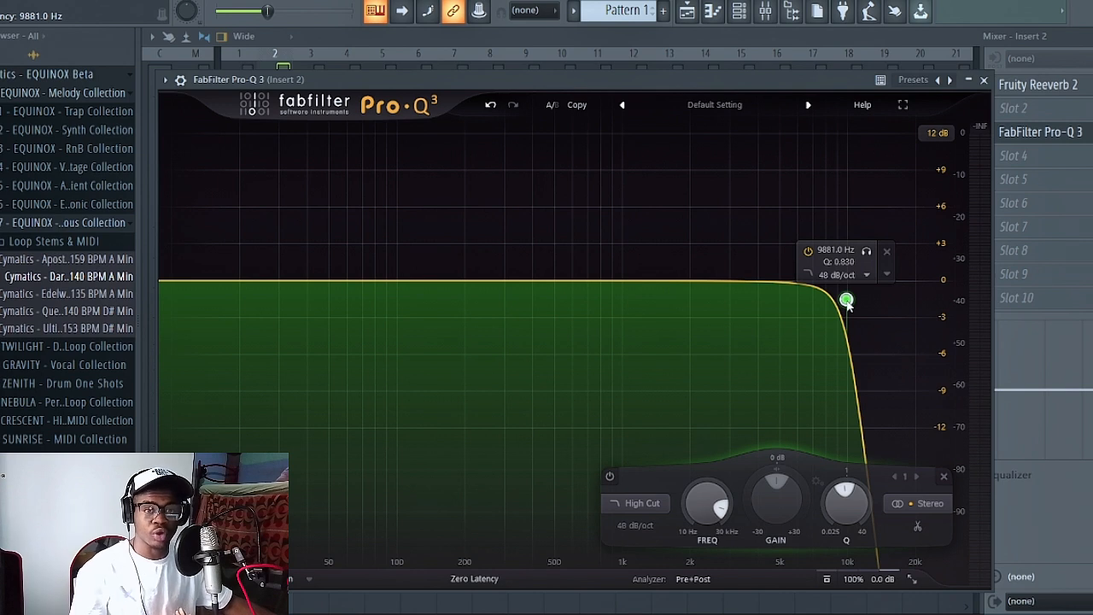
mouse_move(847, 304)
left_mouse_down()
mouse_move(790, 307)
mouse_move(846, 307)
left_mouse_up()
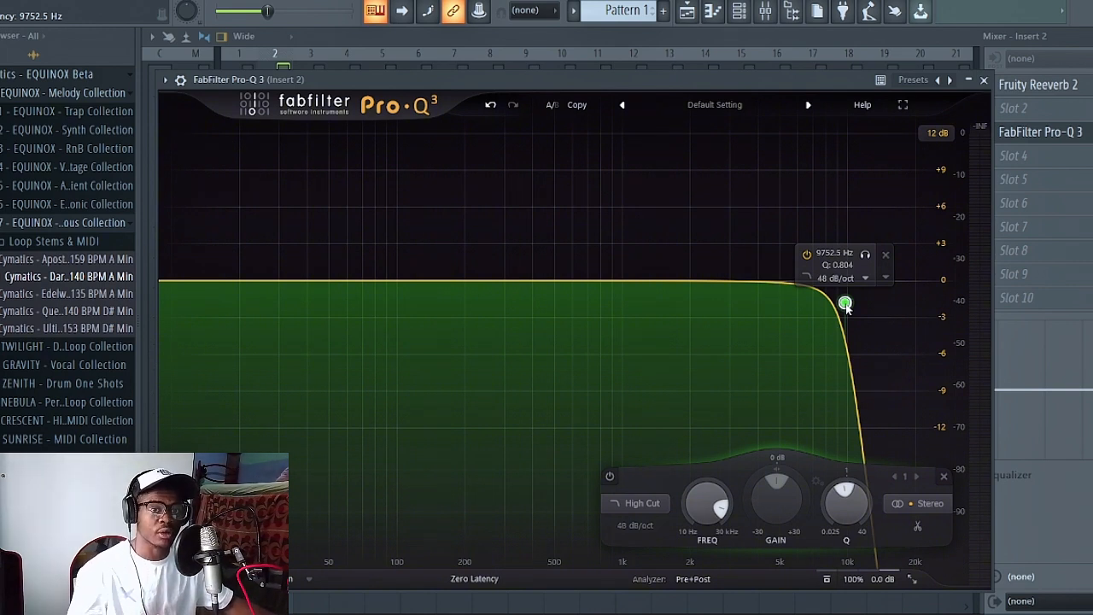
left_click_drag(846, 307, 625, 304)
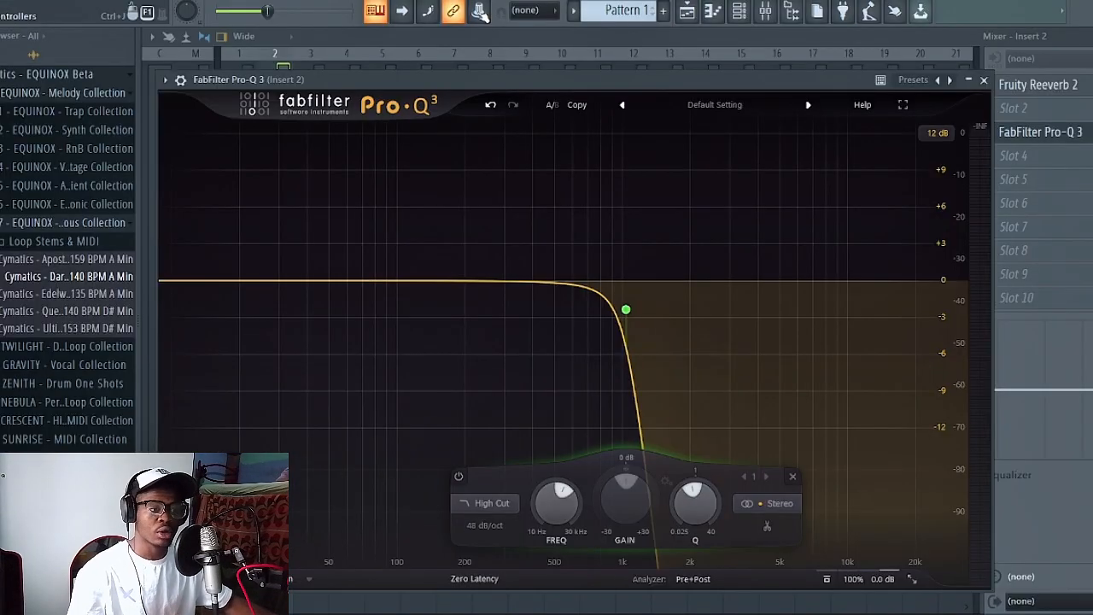
- Create an automation clip for the last tweaked Pro-Q 3 parameter, Band 1 Q, and return to the playlist
left_click(479, 10)
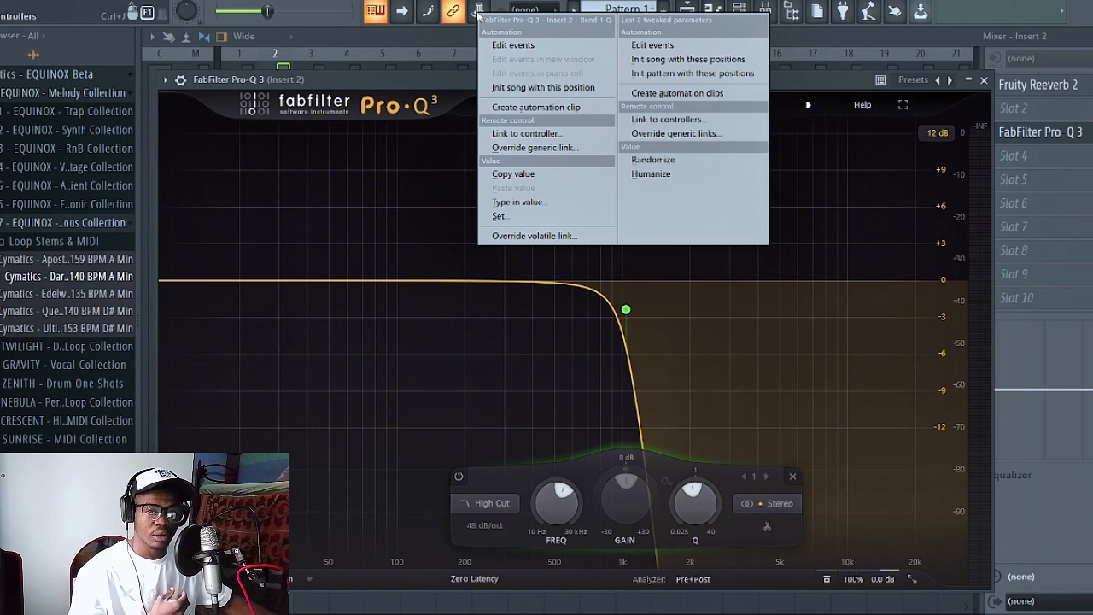
left_click(549, 108)
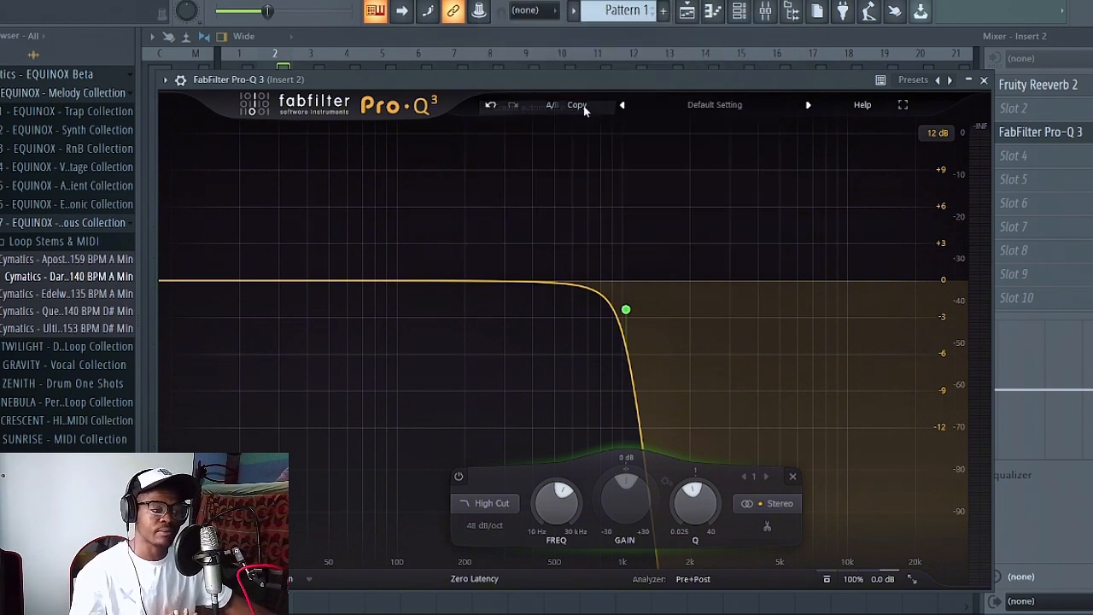
left_click(983, 80)
key("F9")
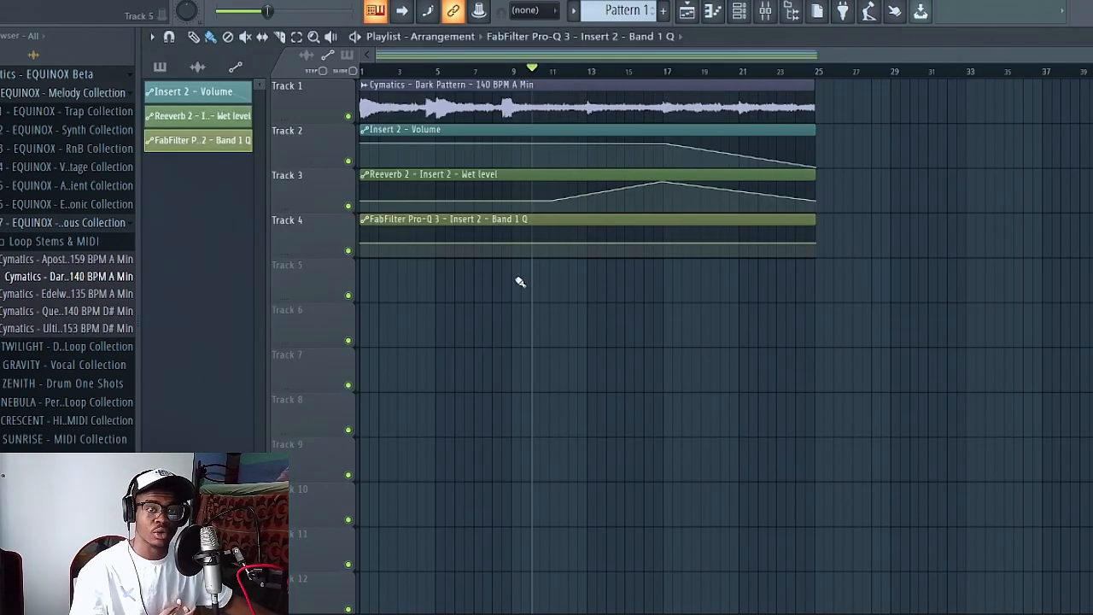
- Shape the Band 1 Q automation to drop from about bar 12 to its minimum at bar 17
right_click(573, 245)
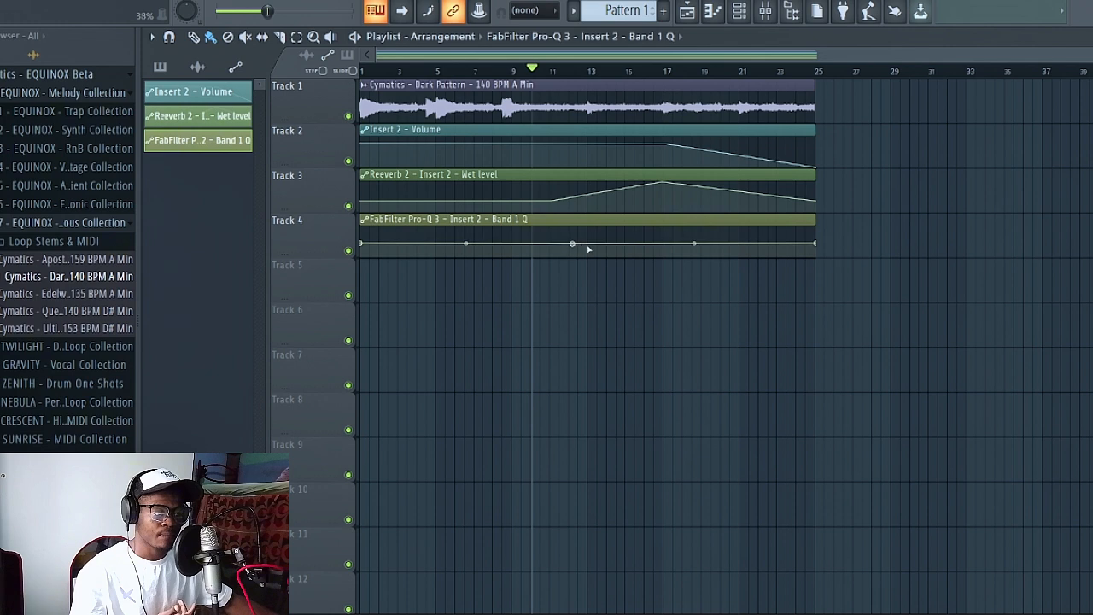
right_click(665, 244)
left_click_drag(665, 245, 664, 257)
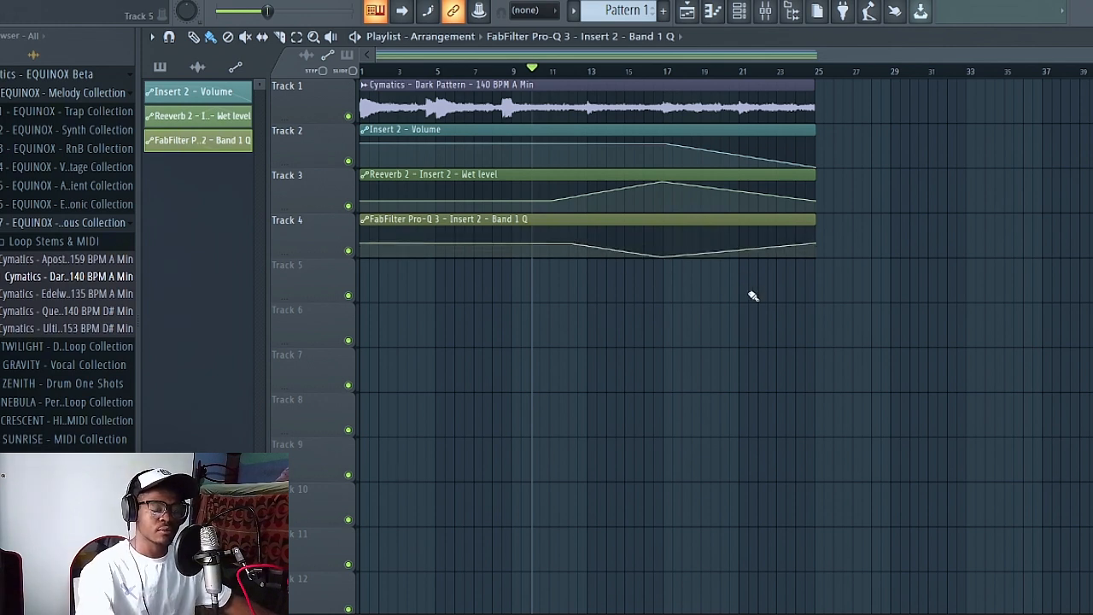
- Play back the automated section, check the filter curve's movement in Pro-Q 3, and close the plugin
key("space")
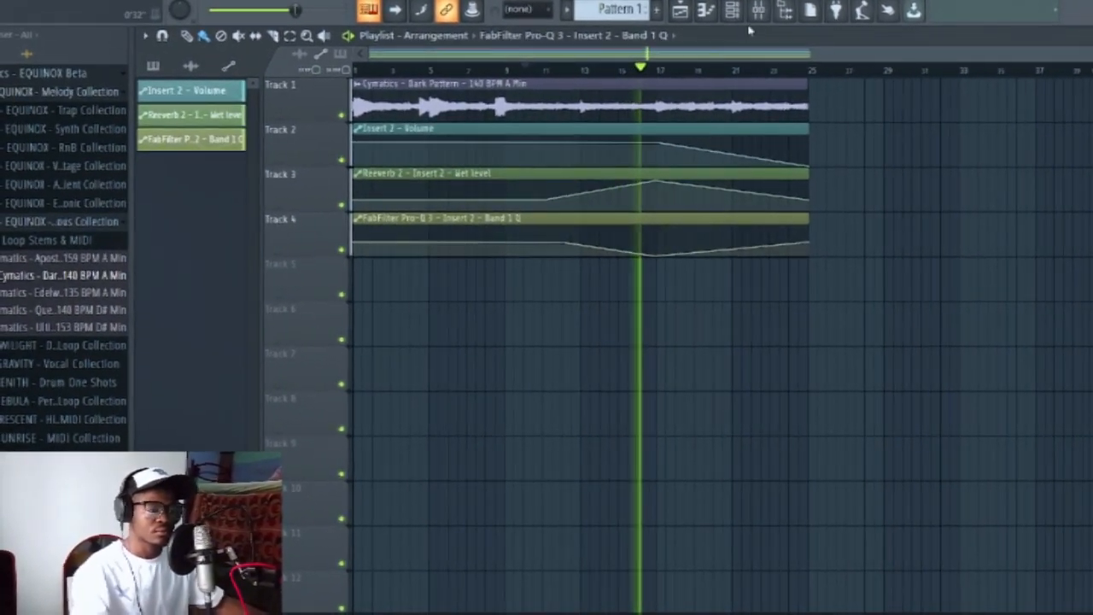
key("space")
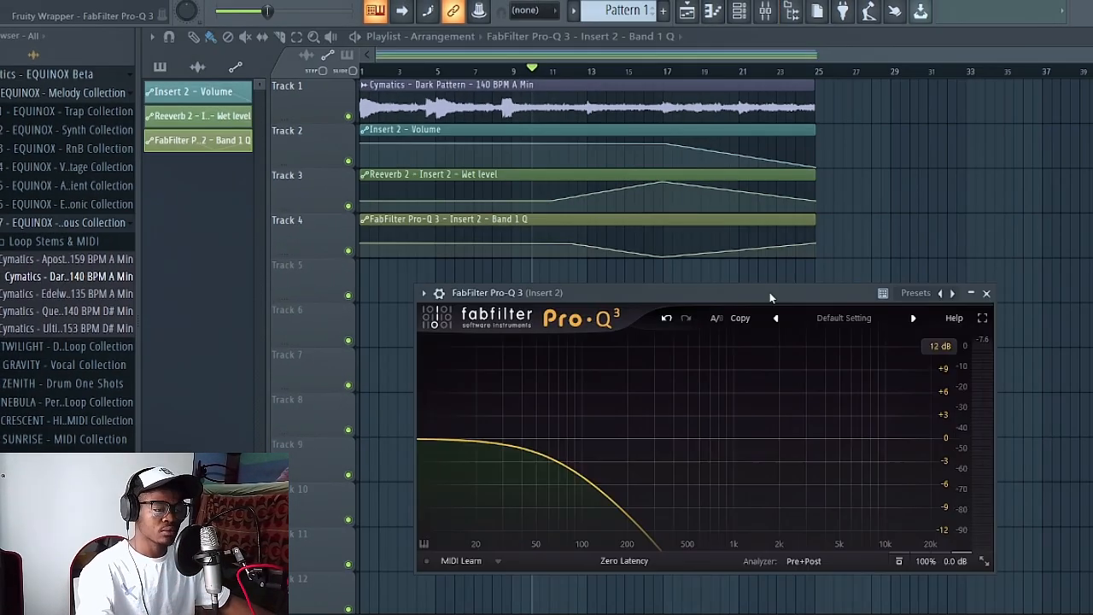
key("space")
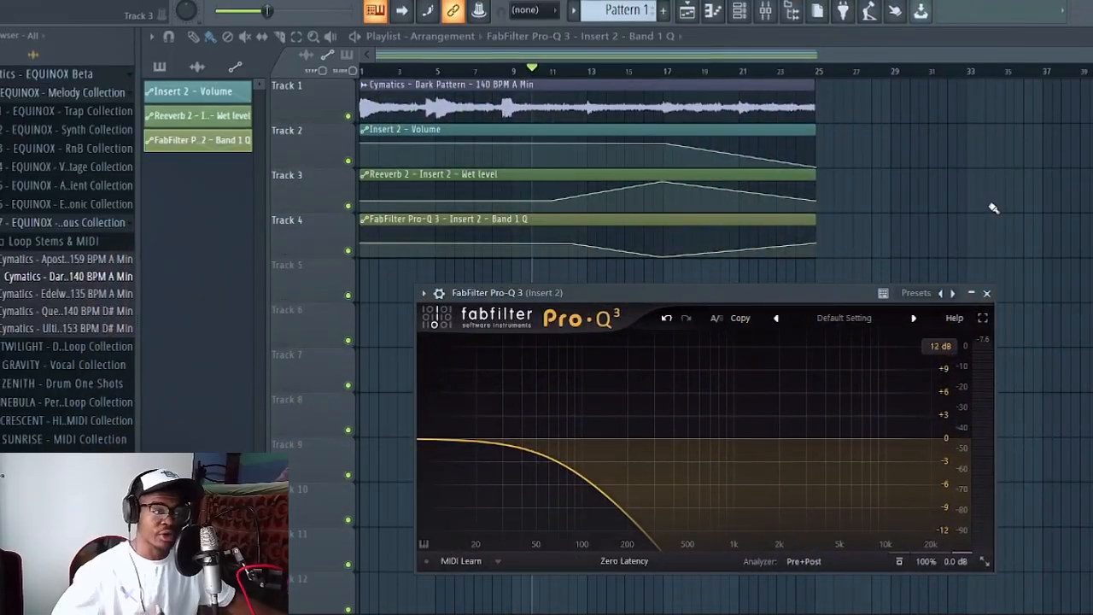
left_click(986, 293)
- Load Little AlterBoy into slot 5 of Insert 2 and place its window below the automation clips in the playlist
left_click(773, 17)
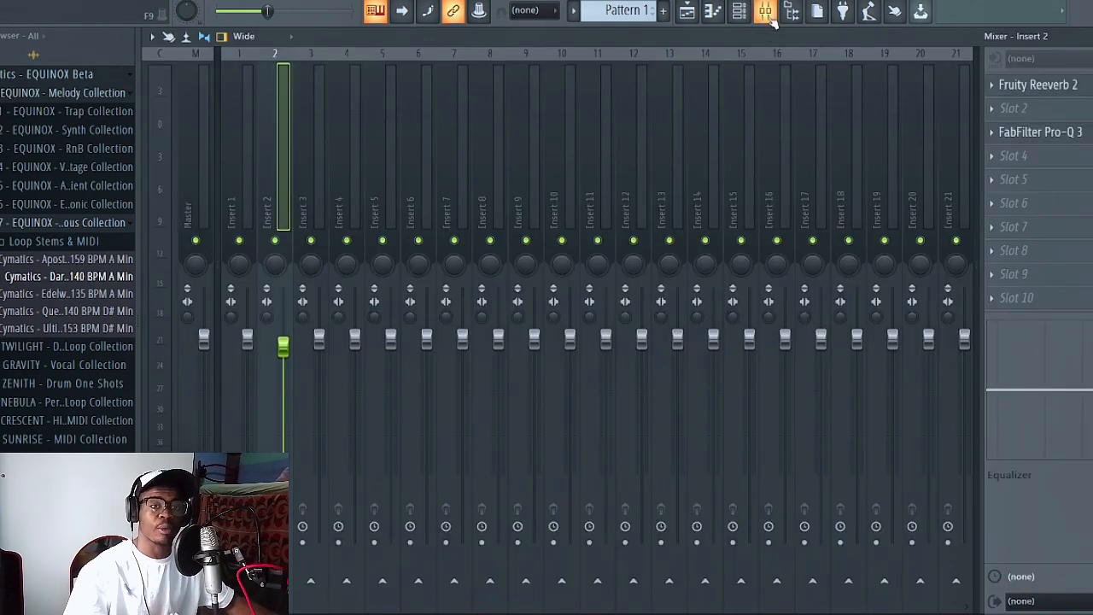
left_click(1013, 179)
mouse_move(1001, 199)
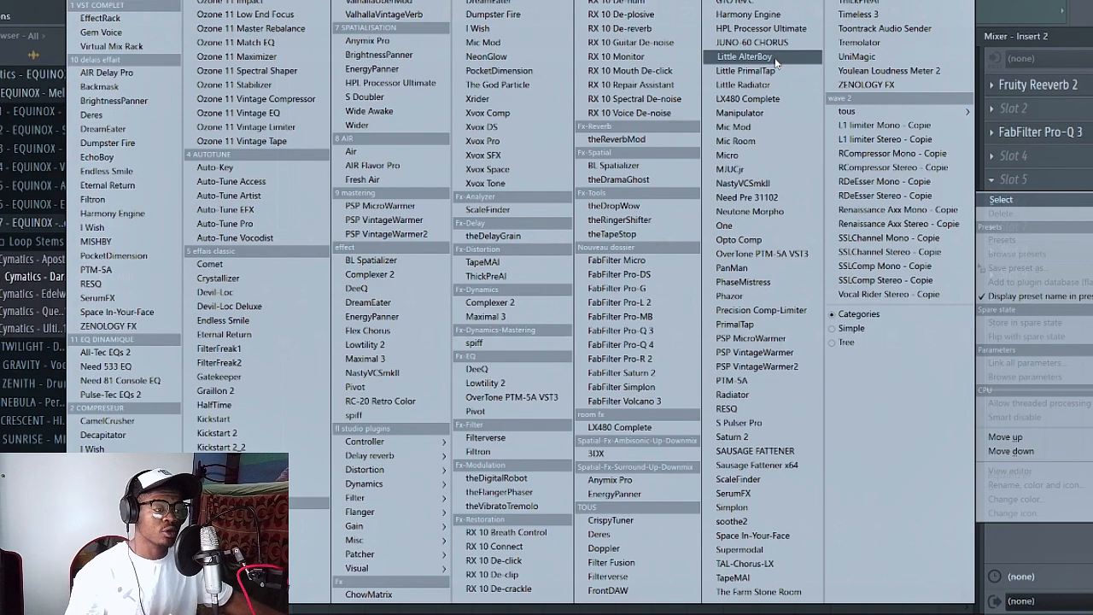
left_click(775, 59)
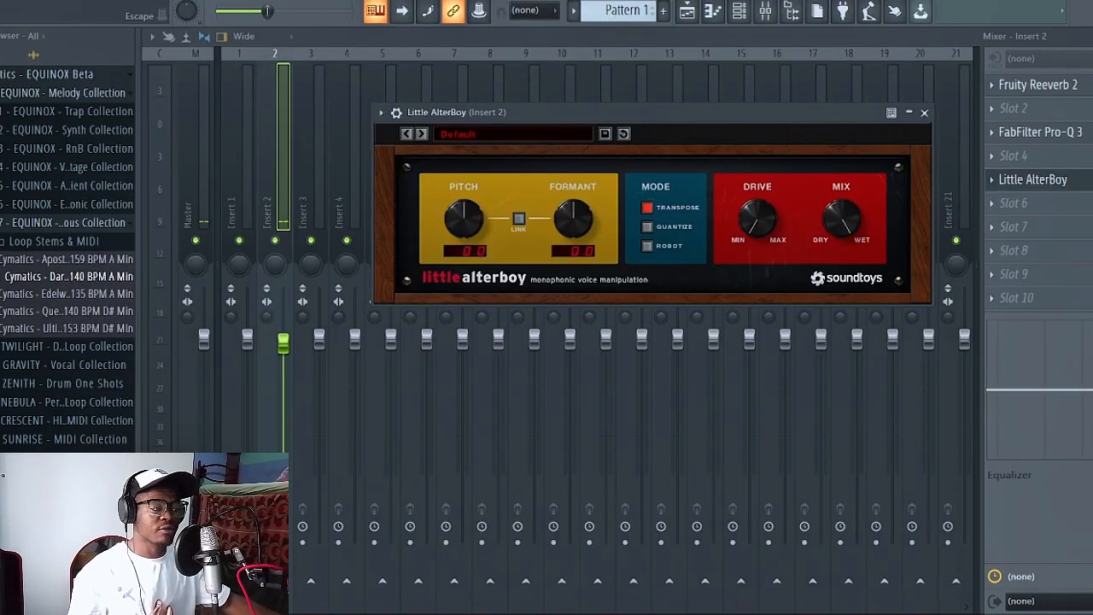
key("F9")
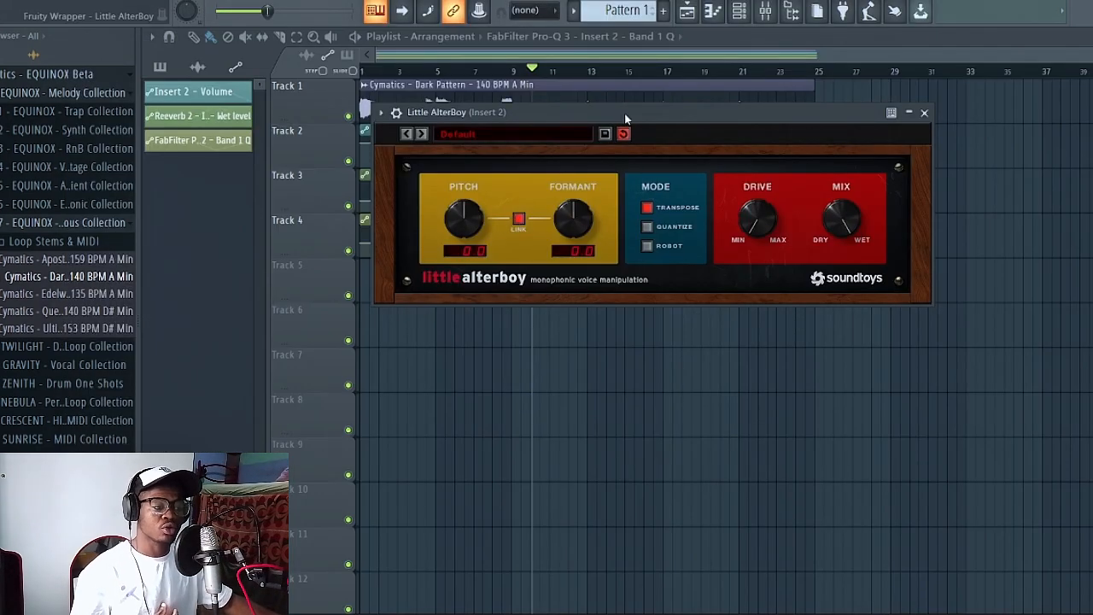
left_click_drag(624, 112, 661, 260)
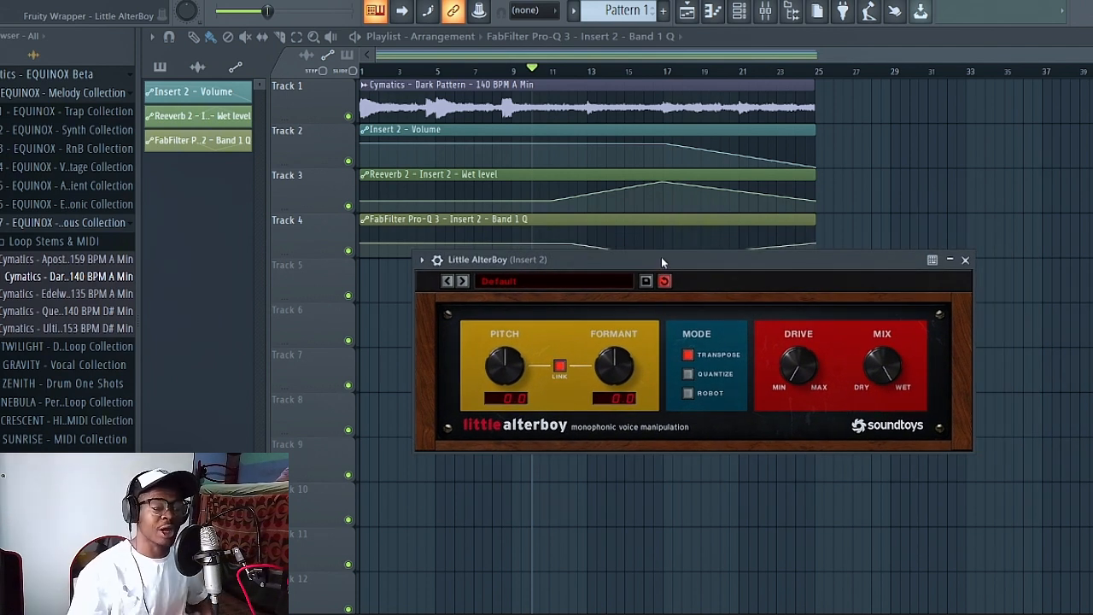
- Raise the Band 1 Q automation to its maximum from bar 1 to about bar 12
left_click(457, 70)
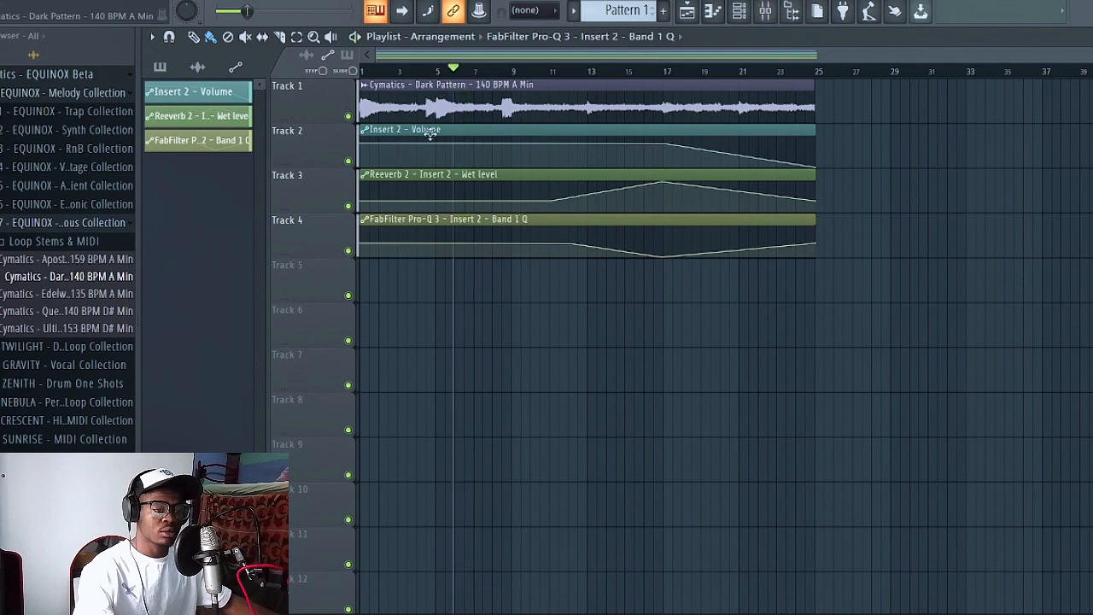
key("space")
left_click_drag(364, 245, 363, 212)
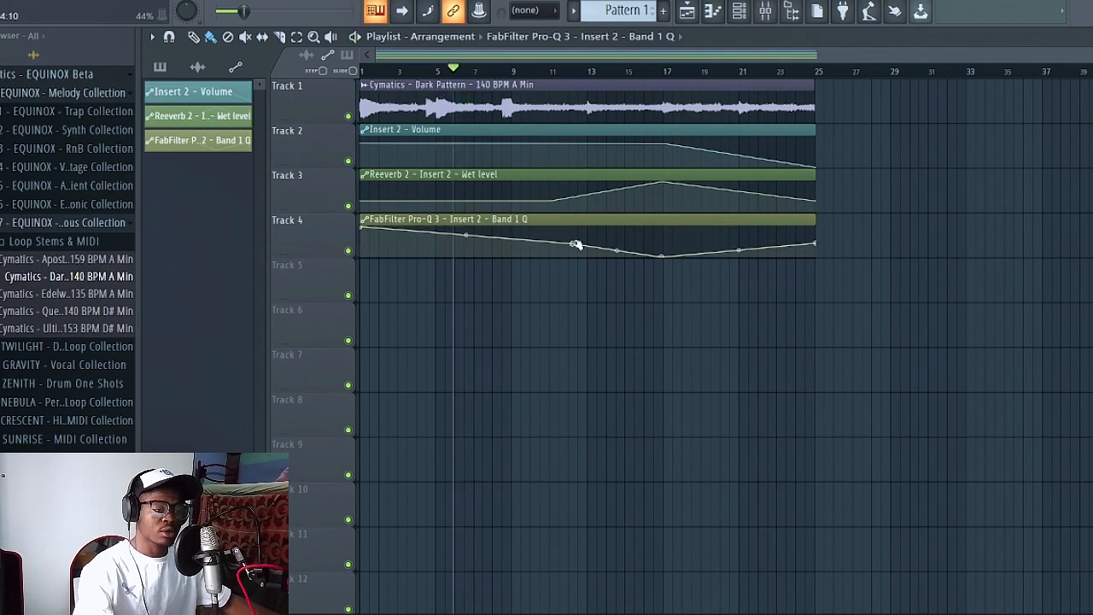
left_click_drag(573, 245, 575, 219)
- Play the arrangement from the start and reopen Little AlterBoy on Insert 2
left_click(362, 70)
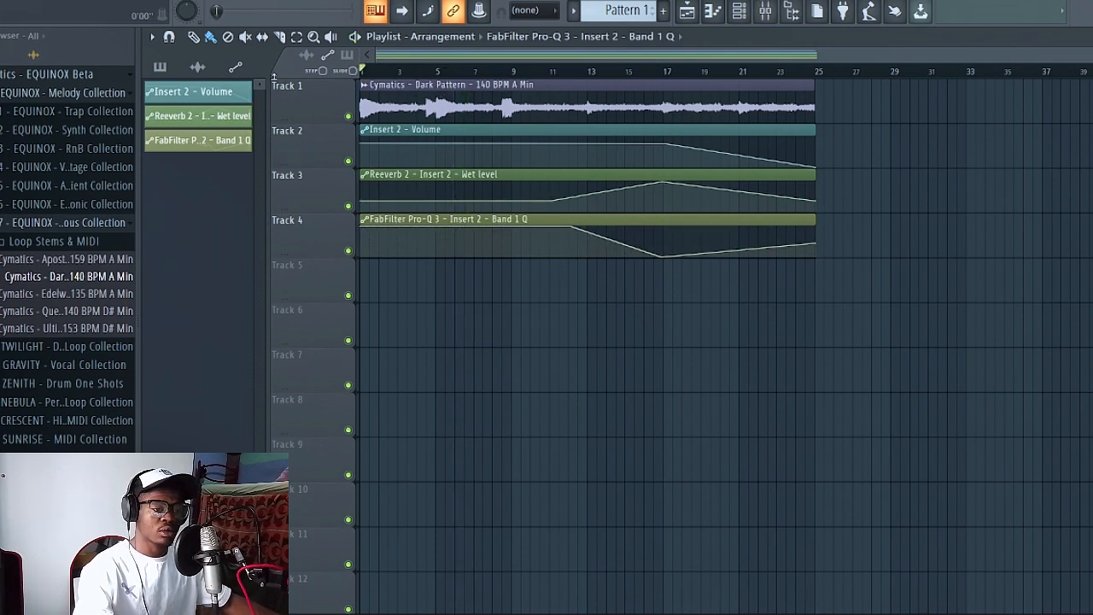
key("space")
left_click(773, 15)
left_click(770, 16)
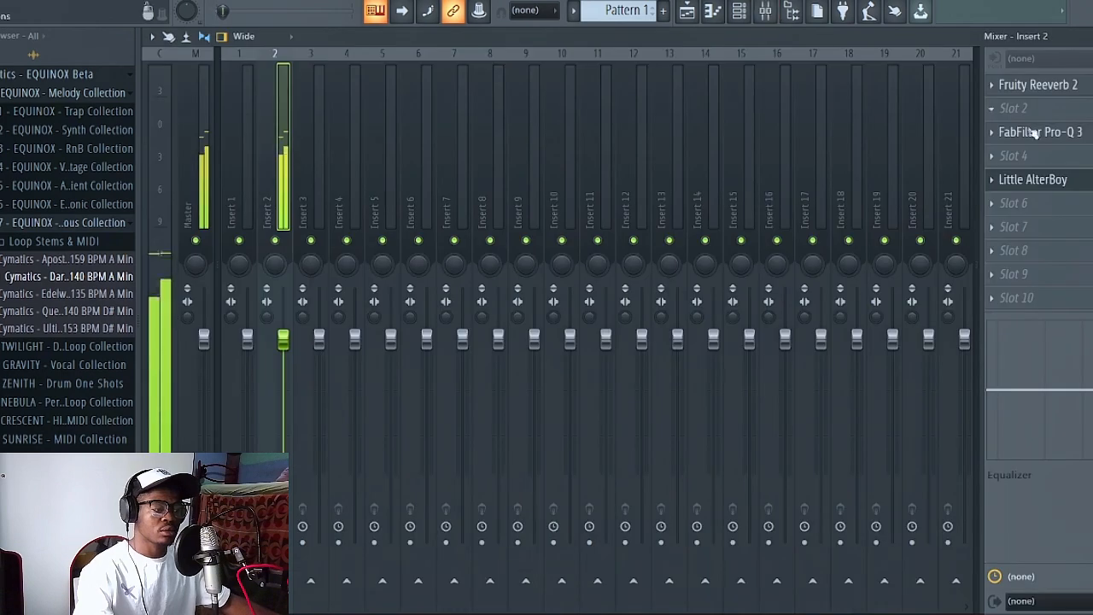
left_click(1049, 185)
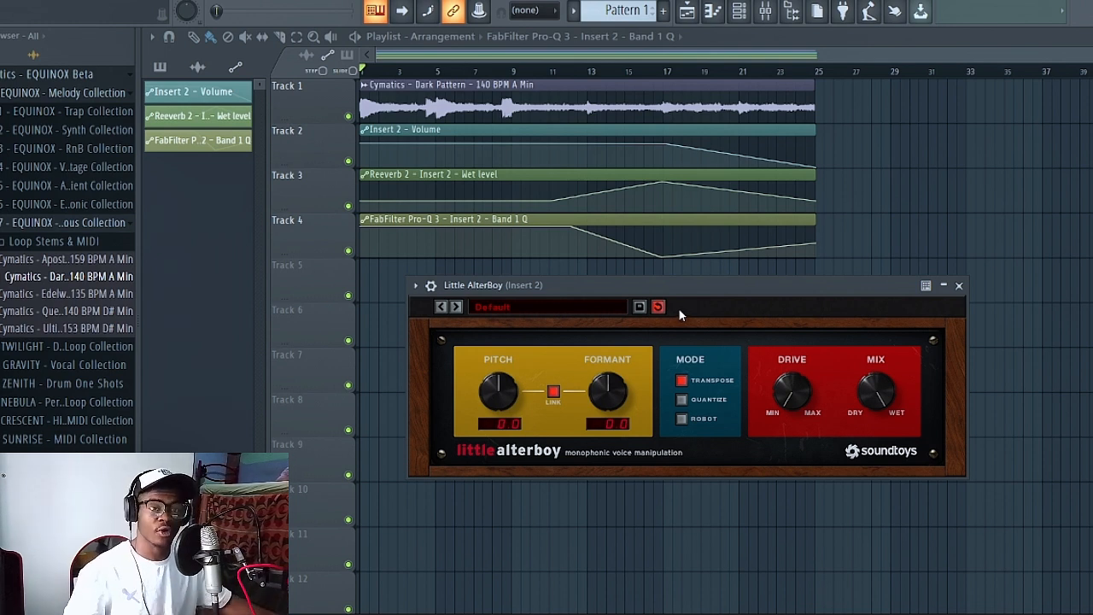
- Raise Little AlterBoy's linked Pitch and Formant to 12 and create an automation clip for the Pitch, closing the plugin
left_click(553, 394)
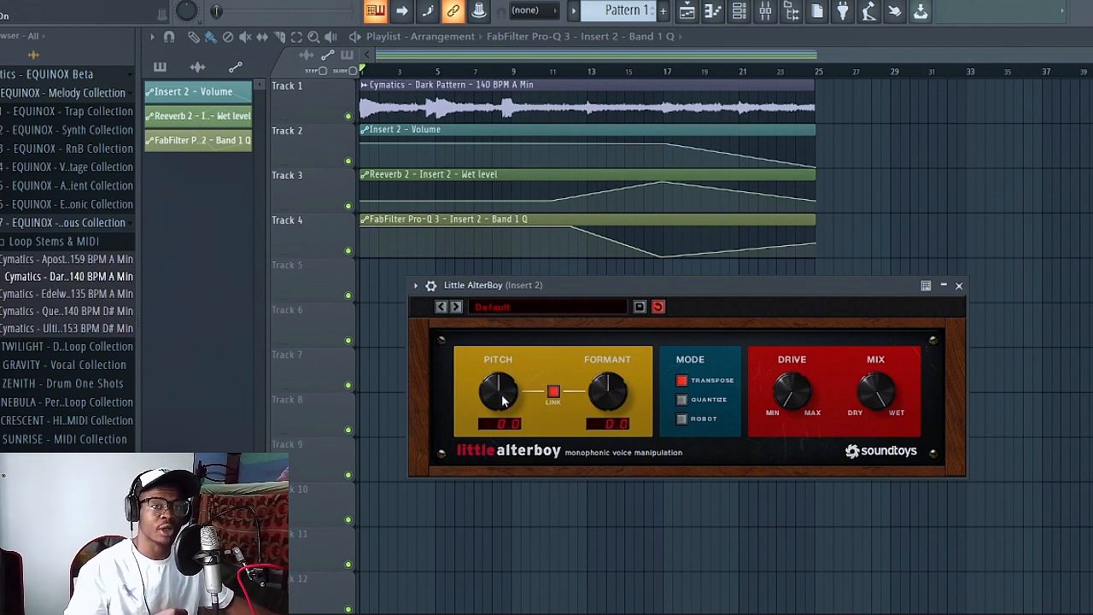
left_click_drag(504, 402, 505, 272)
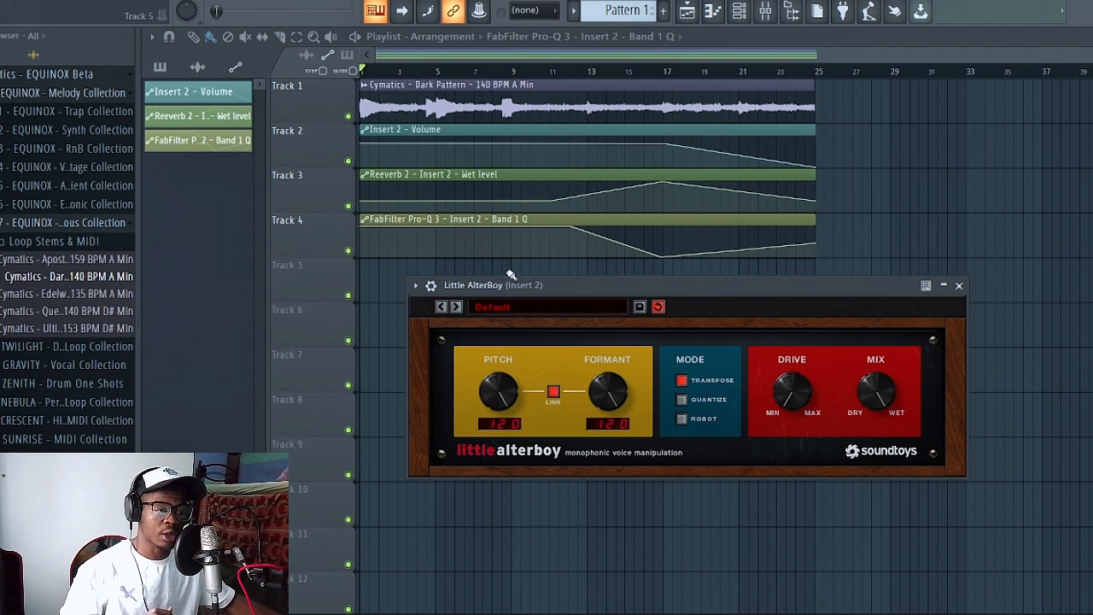
left_click(477, 12)
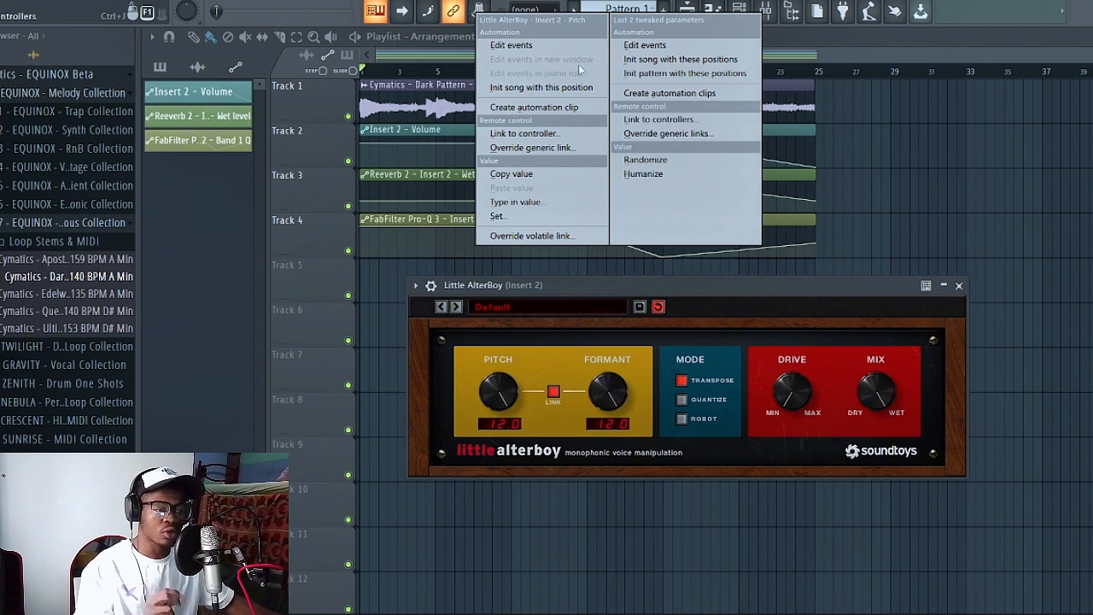
left_click(561, 108)
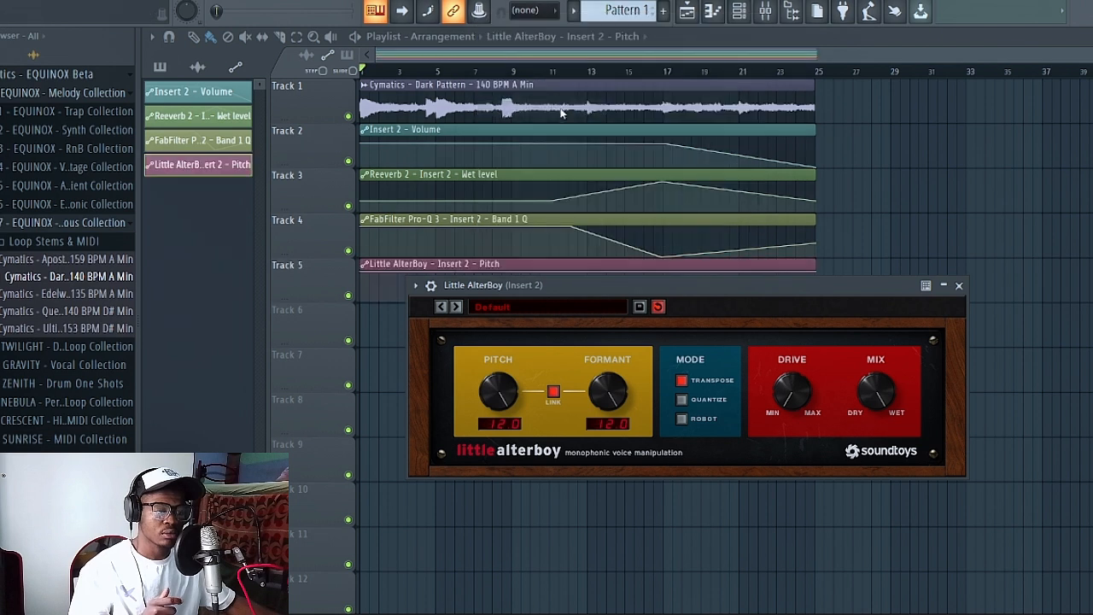
left_click(959, 287)
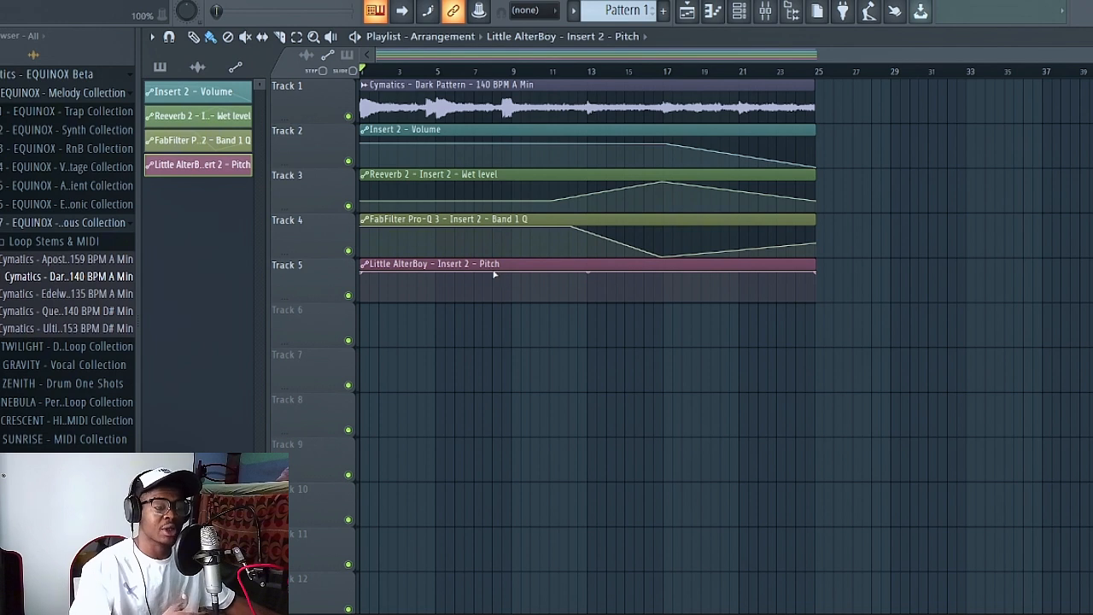
- Shape the Pitch automation to climb from its minimum through a bend near bar 6 to about 85% near bar 7, and play it back
key("space")
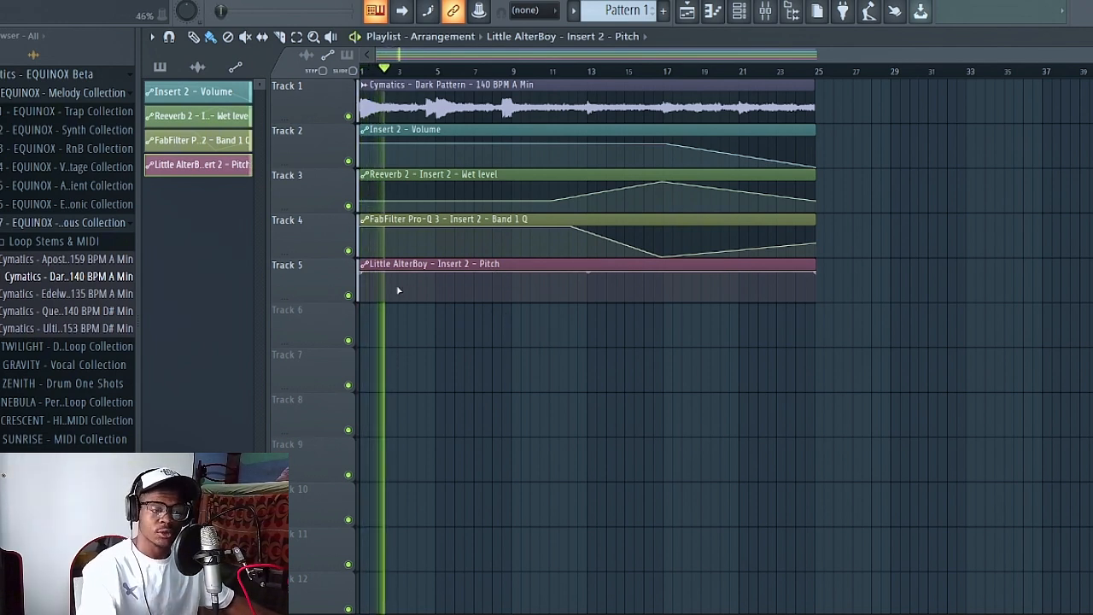
key("space")
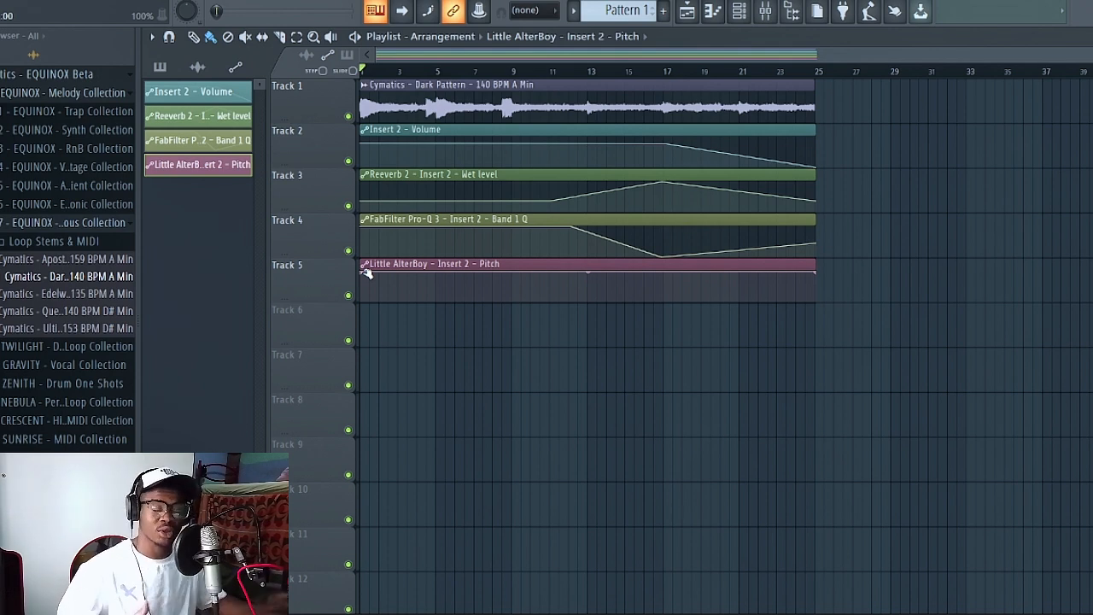
left_click_drag(365, 271, 360, 299)
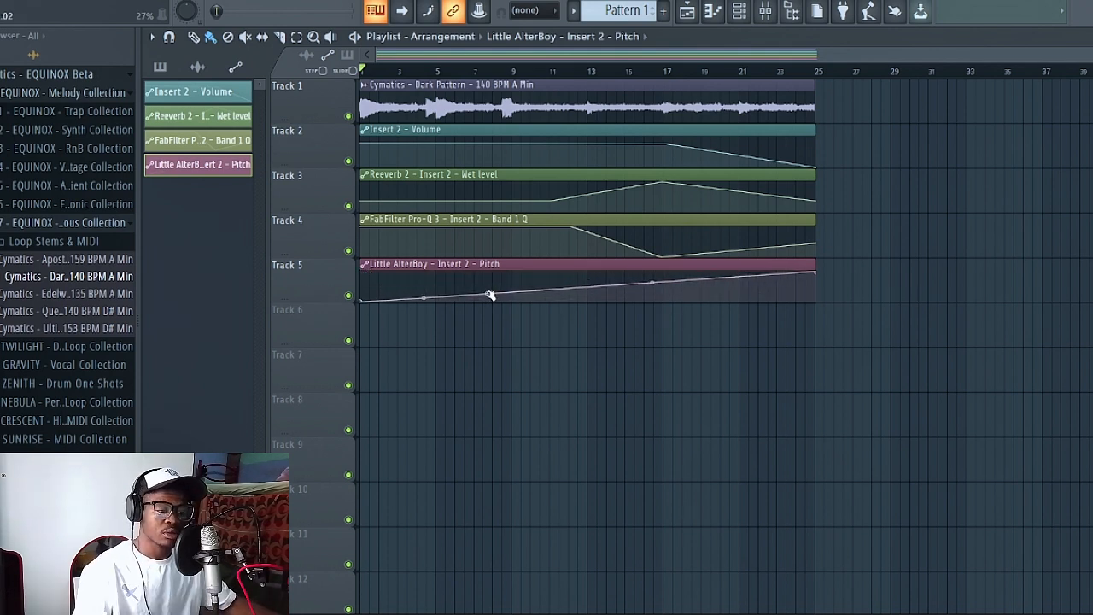
left_click_drag(489, 294, 485, 277)
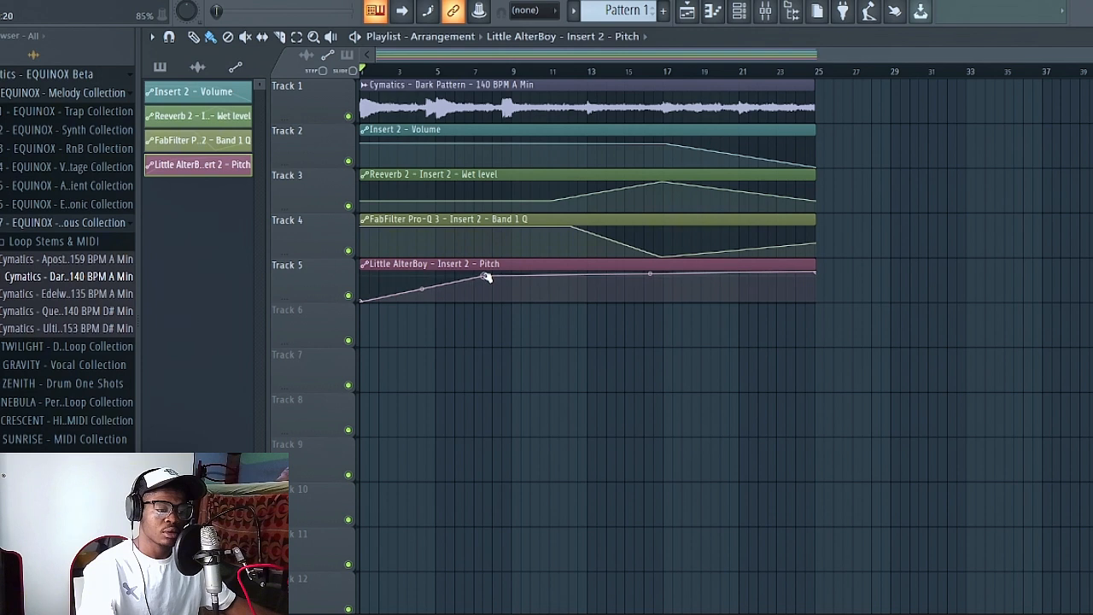
left_click(447, 284)
left_click_drag(446, 285, 451, 293)
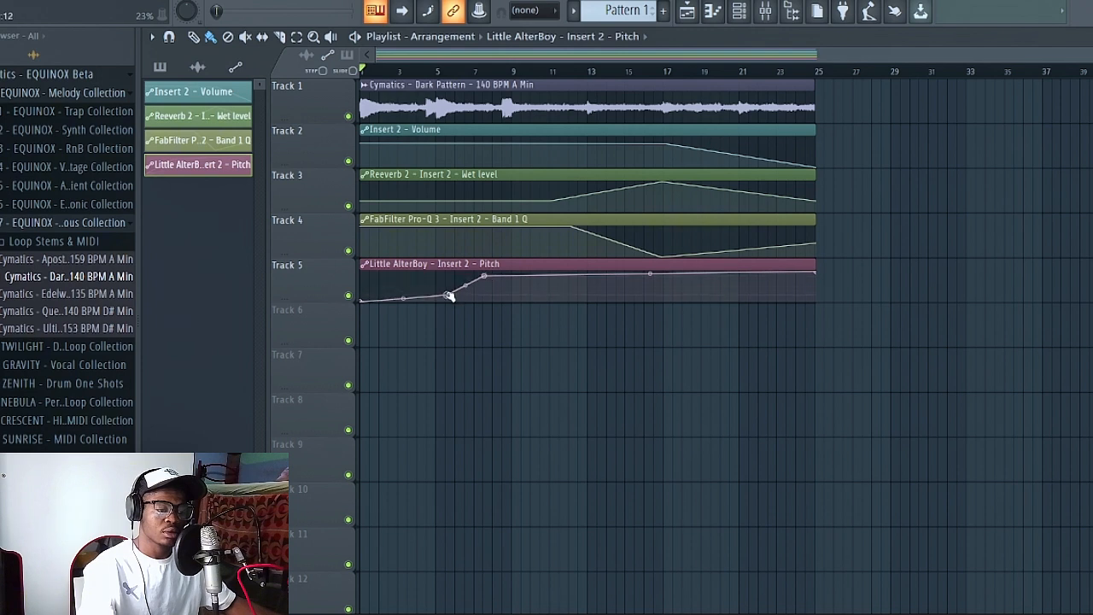
left_click(420, 71)
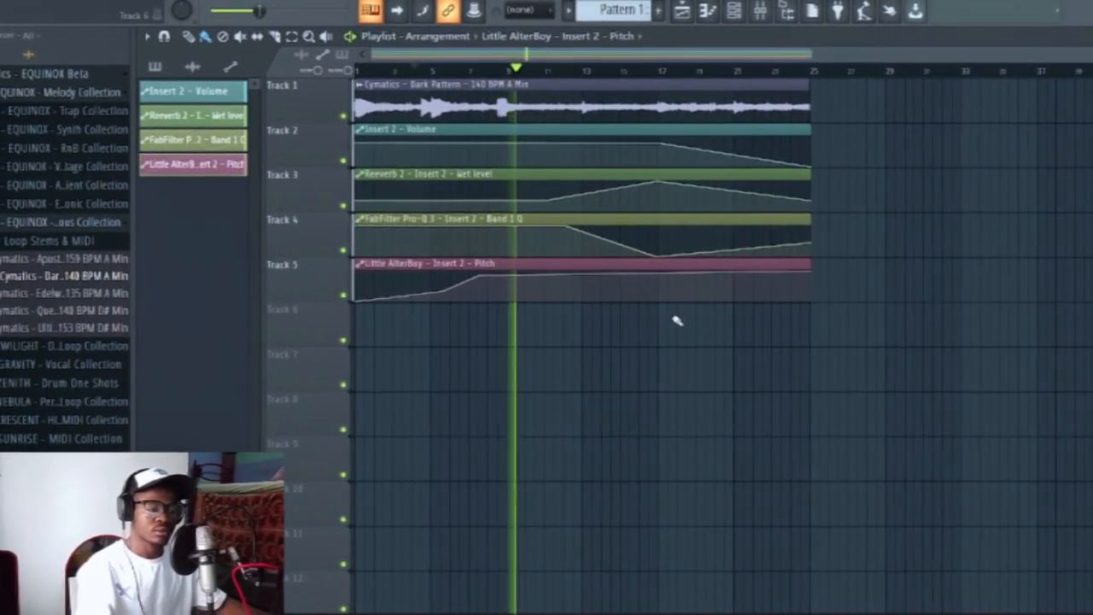
key("space")
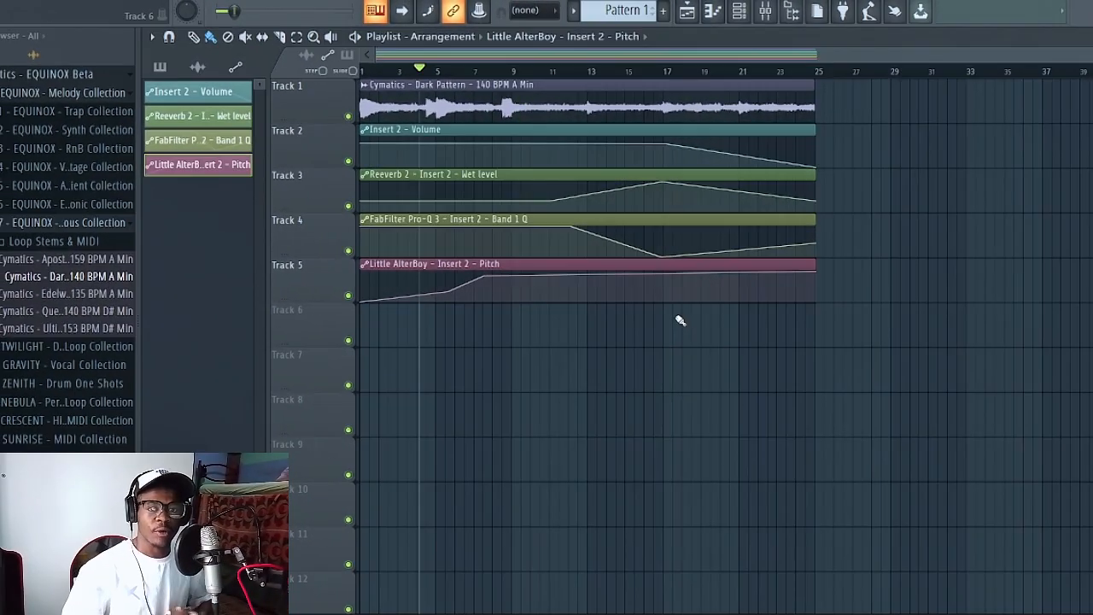